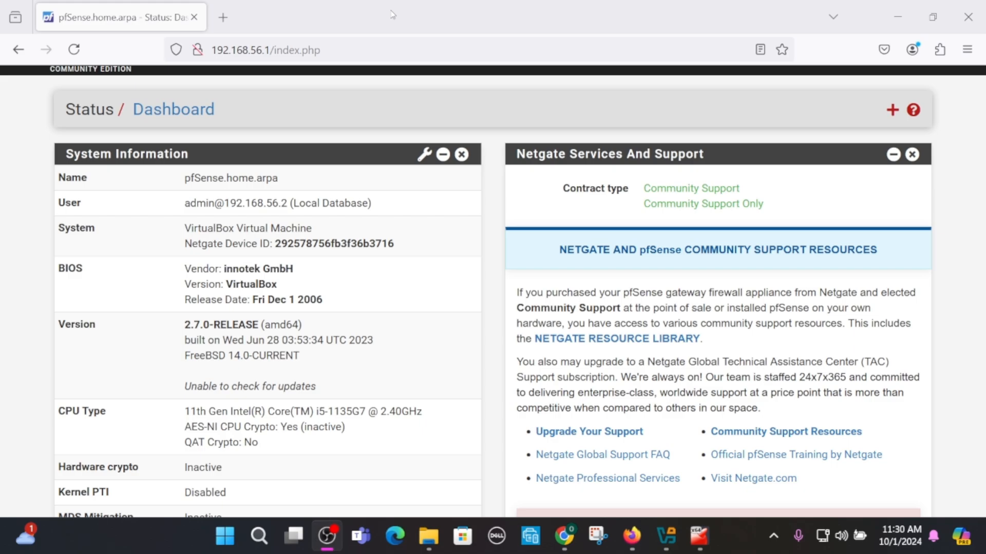
- Search the web for ubuntu in a new tab and open the official Ubuntu website
click(223, 18)
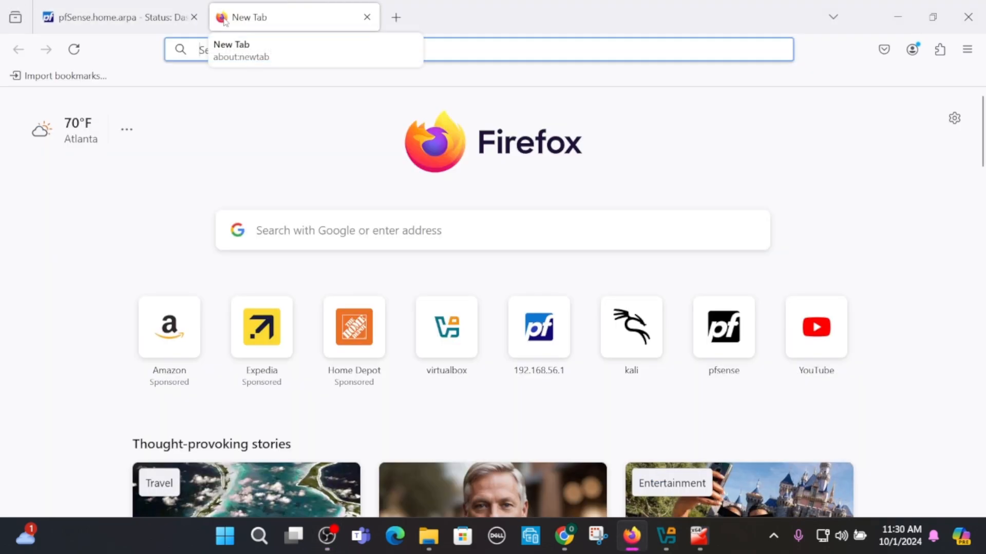
text(ubuntu)
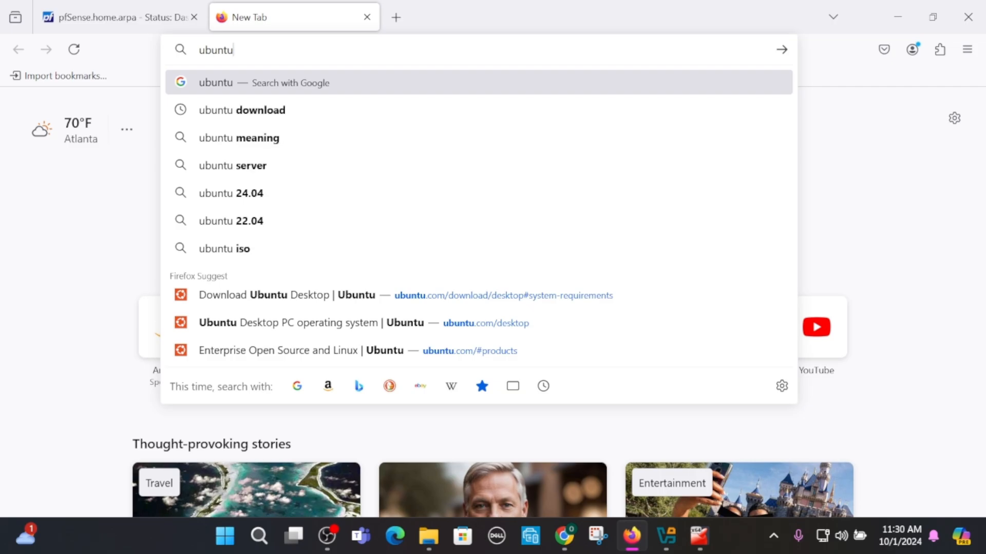
key(Return)
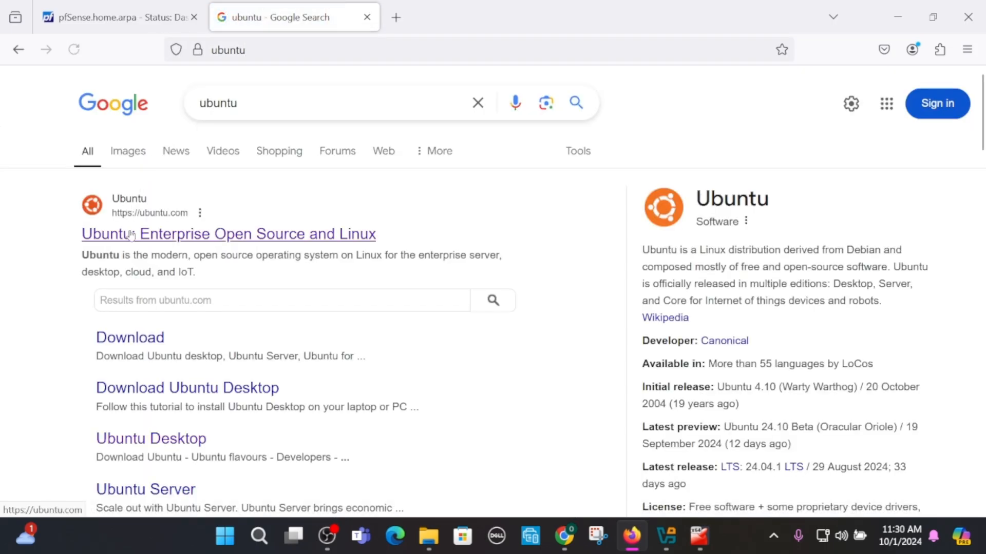
click(131, 235)
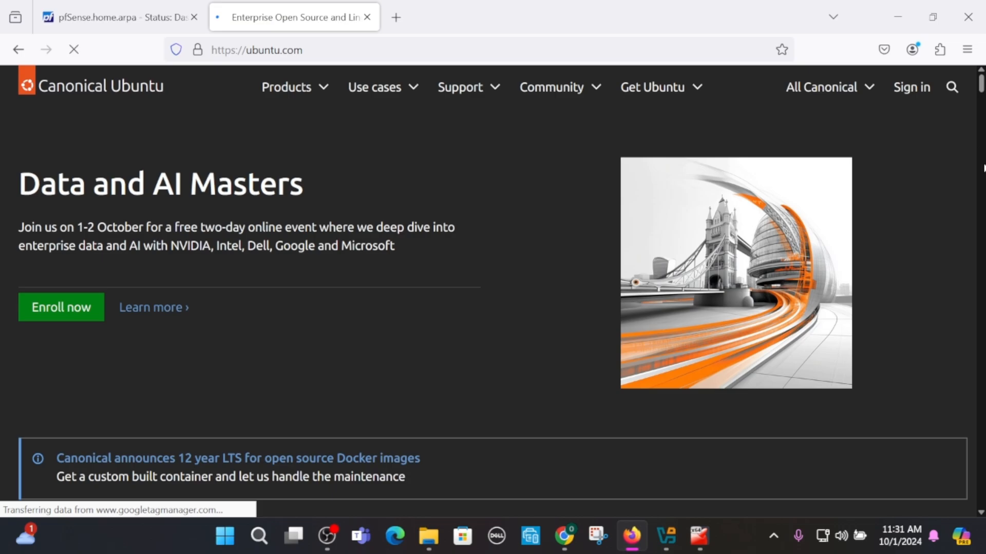
- Navigate to the Ubuntu Desktop download page for Ubuntu 24.04.1 LTS
drag(982, 88, 928, 83)
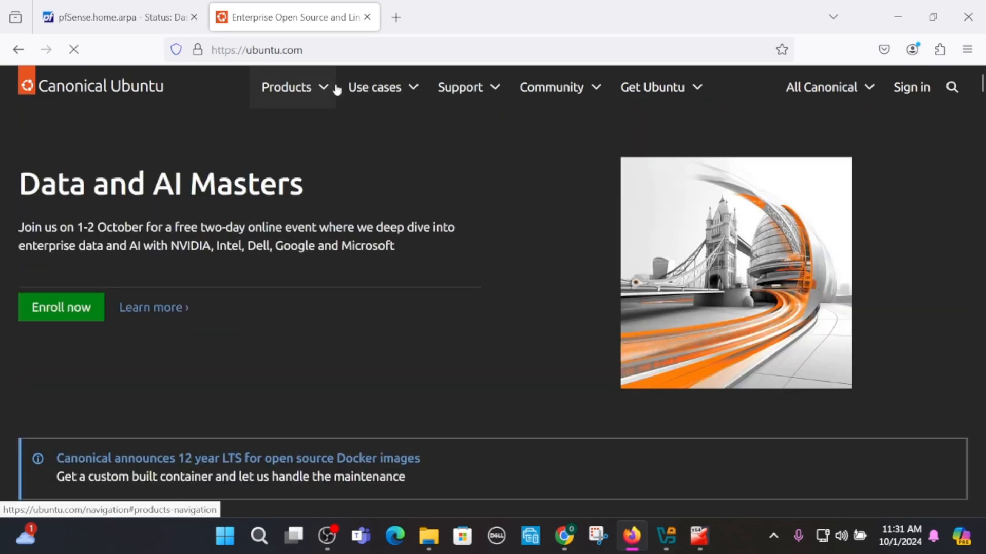
click(320, 92)
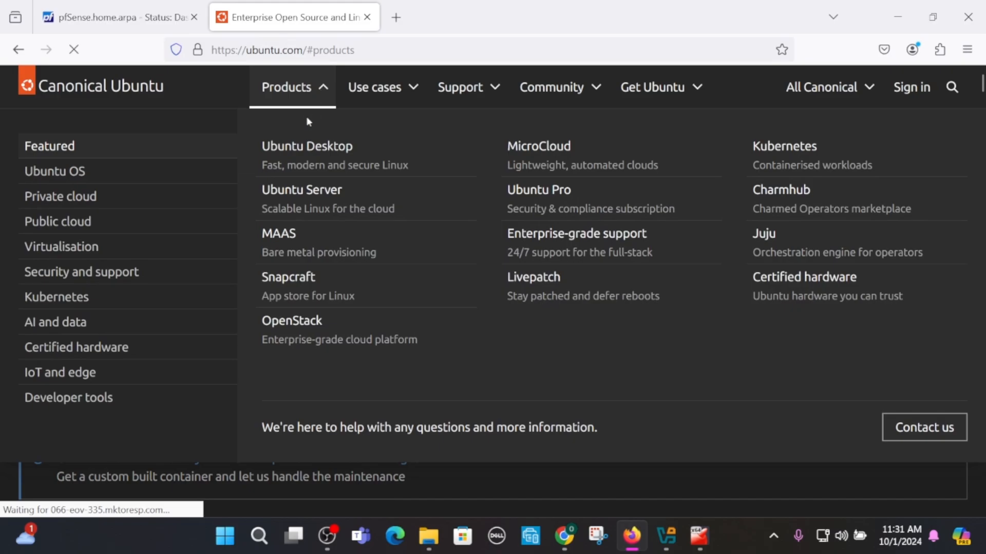
click(295, 148)
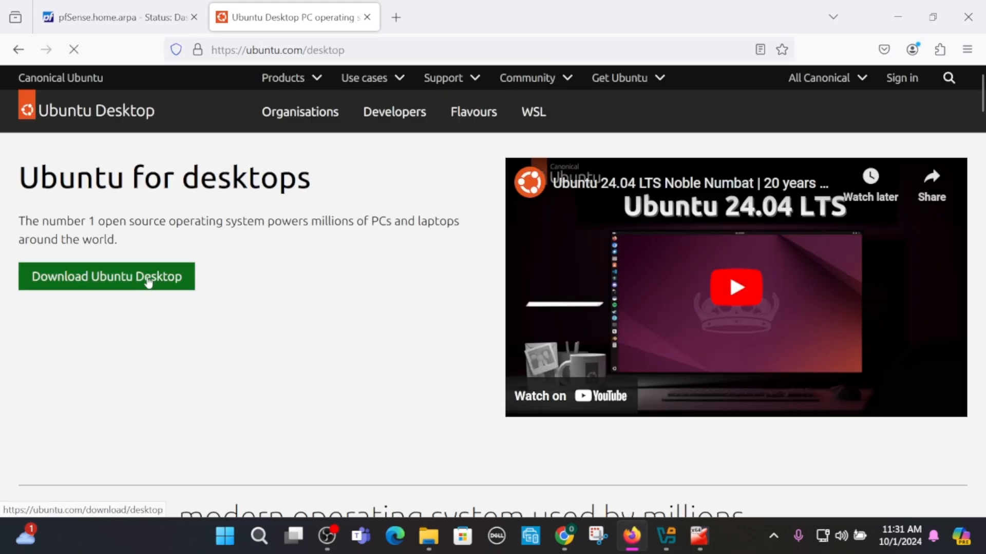
click(148, 282)
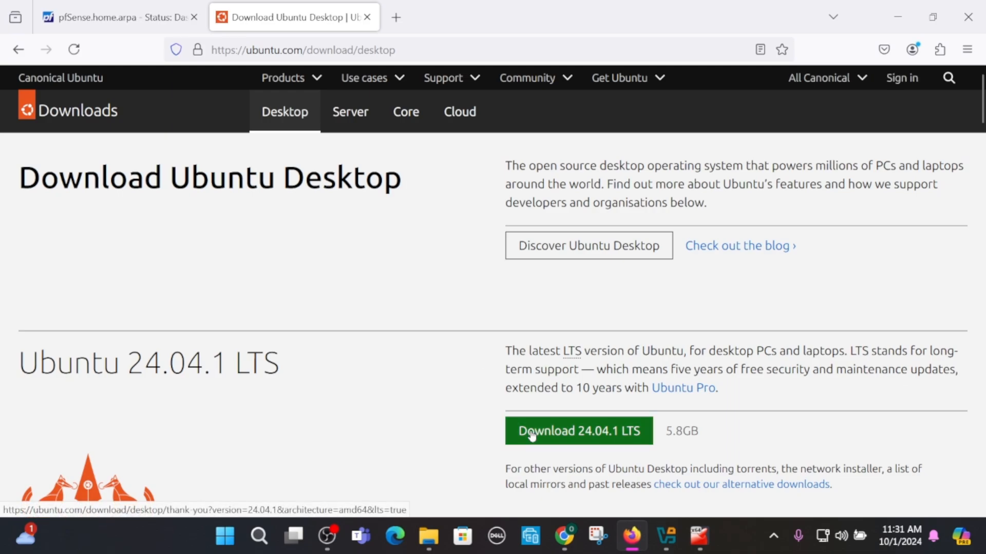
- Check the Downloads folder for the ubuntu-24.04.1-desktop-amd64 disc image
click(439, 539)
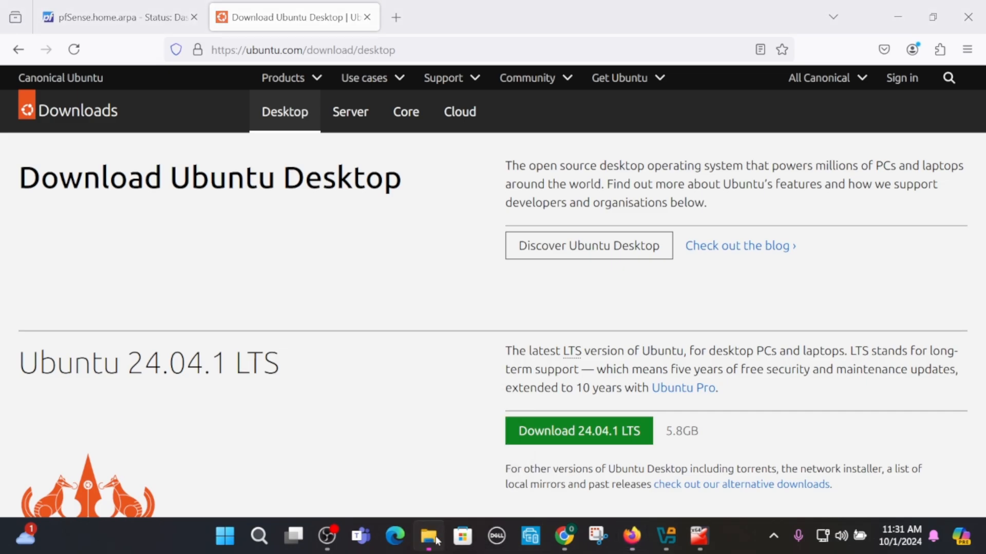
click(227, 280)
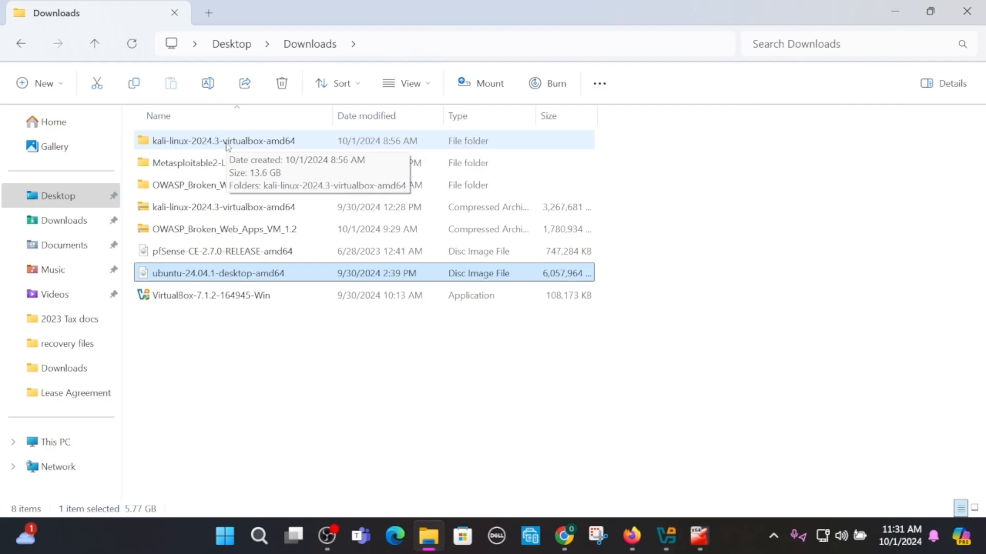
click(898, 7)
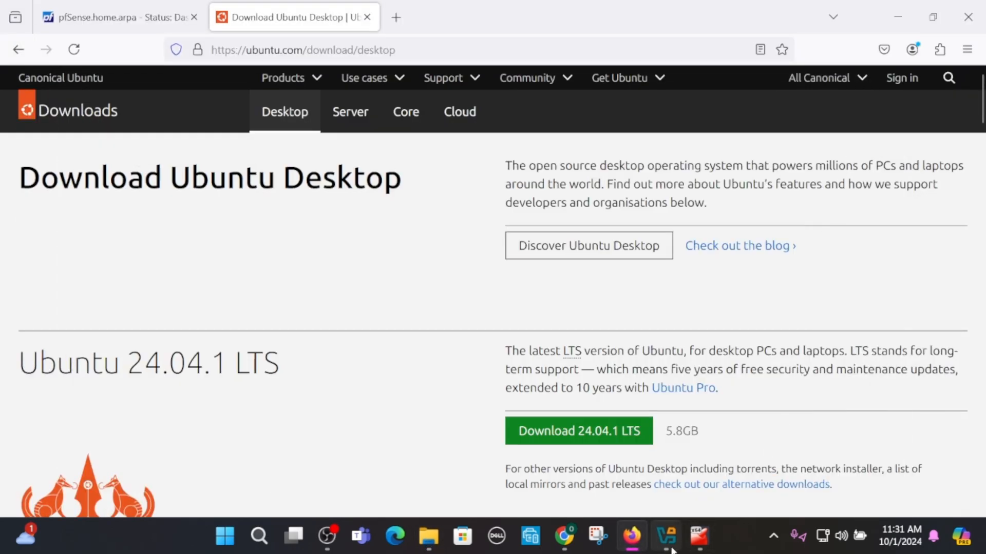
- Switch to VirtualBox and start creating a new virtual machine named Ubuntu
click(670, 548)
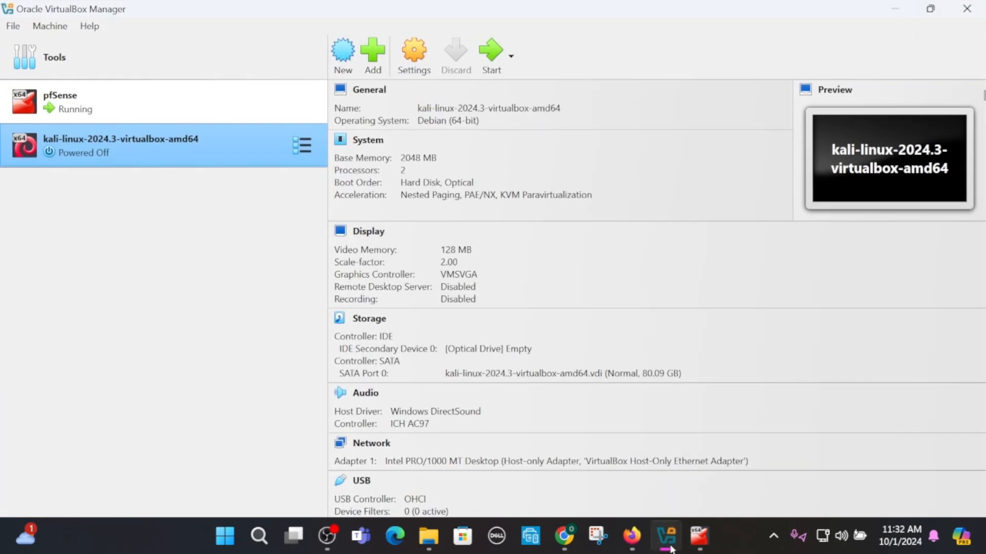
click(337, 52)
text(Ubuntu)
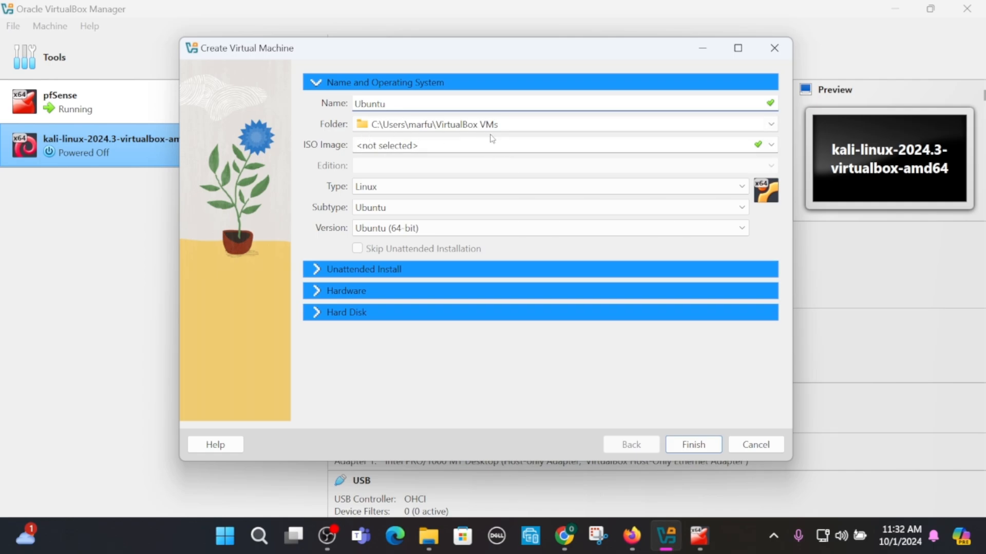
- Select the ubuntu-24.04.1-desktop-amd64 ISO image and enable Skip Unattended Installation
click(772, 146)
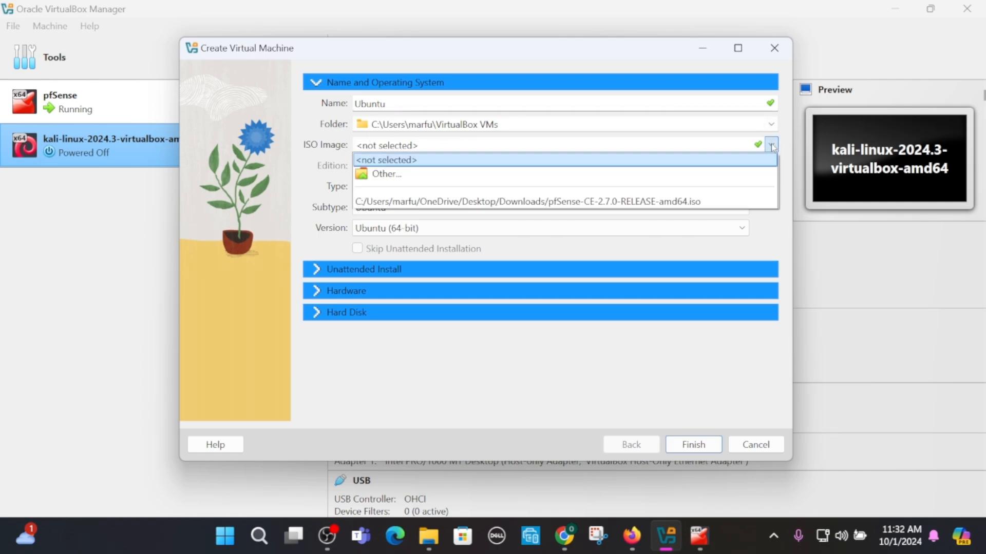
click(683, 180)
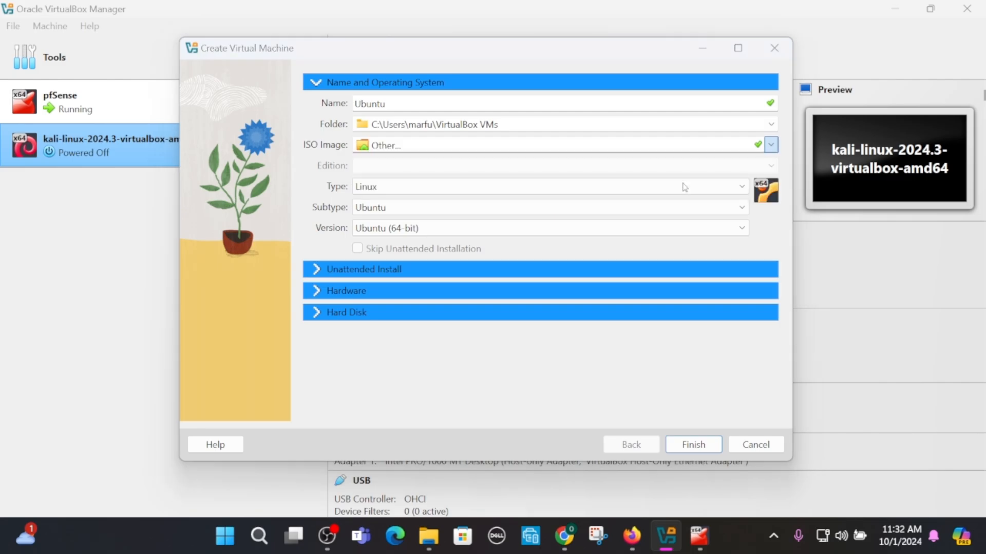
click(425, 273)
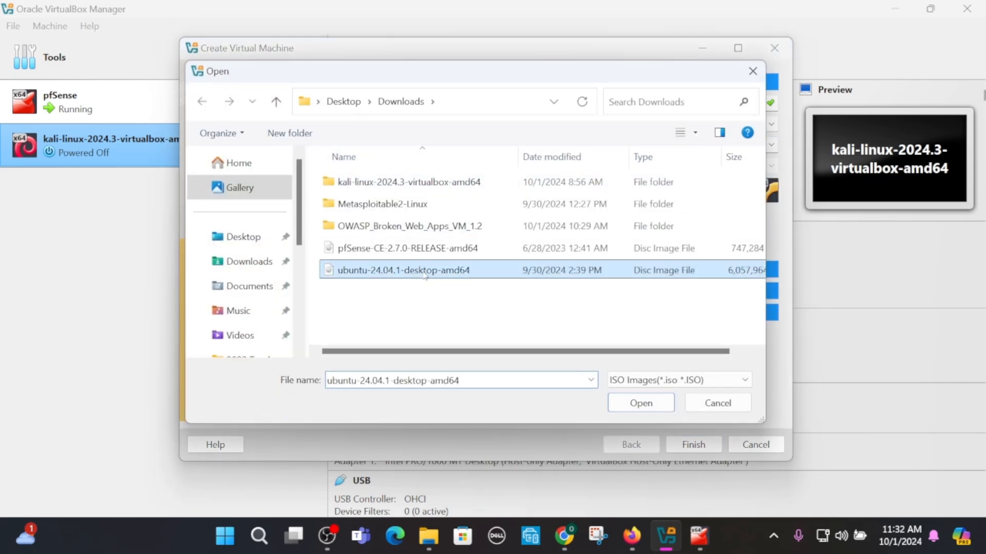
click(631, 407)
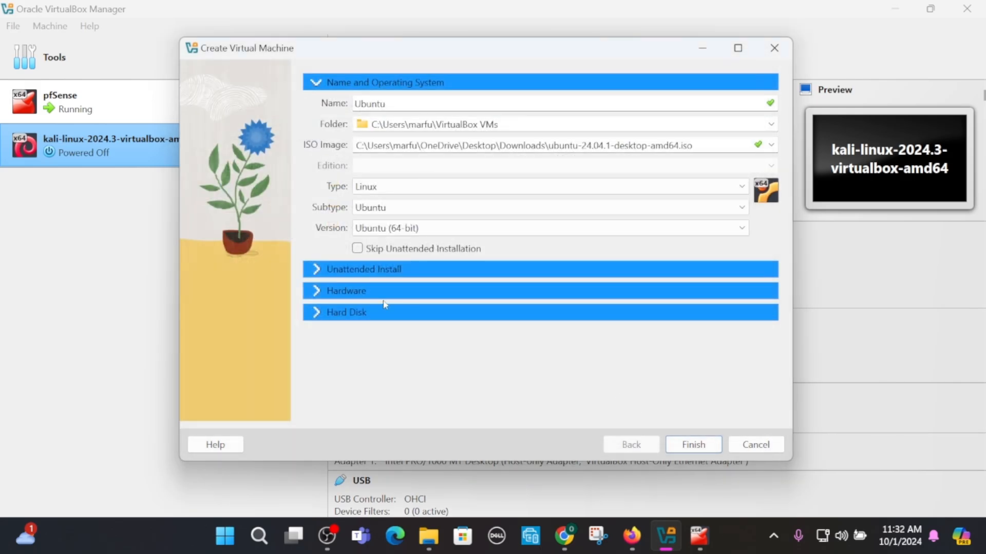
click(357, 249)
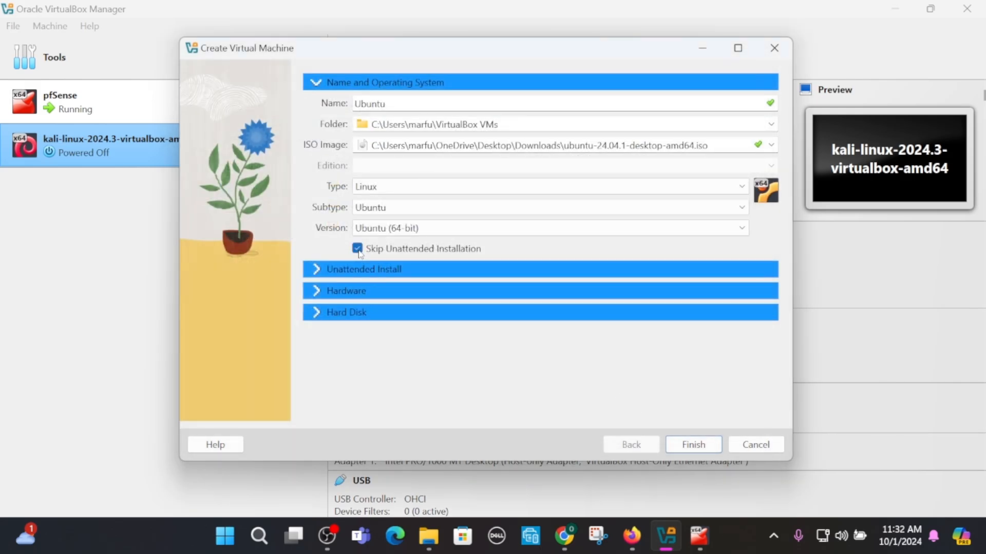
- Finish creating the VM with 2048 MB memory, 1 CPU and a 25.00 GB virtual hard disk
click(317, 294)
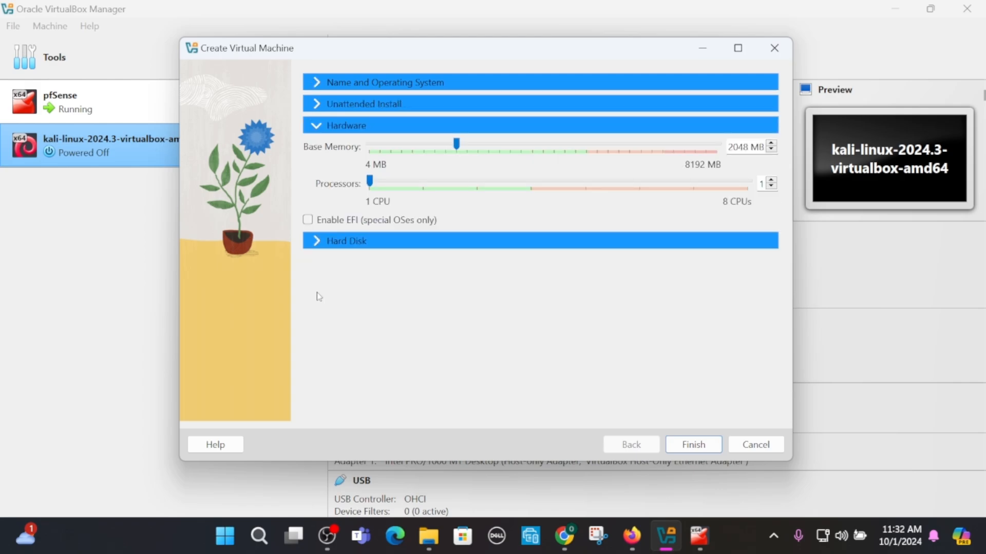
click(318, 244)
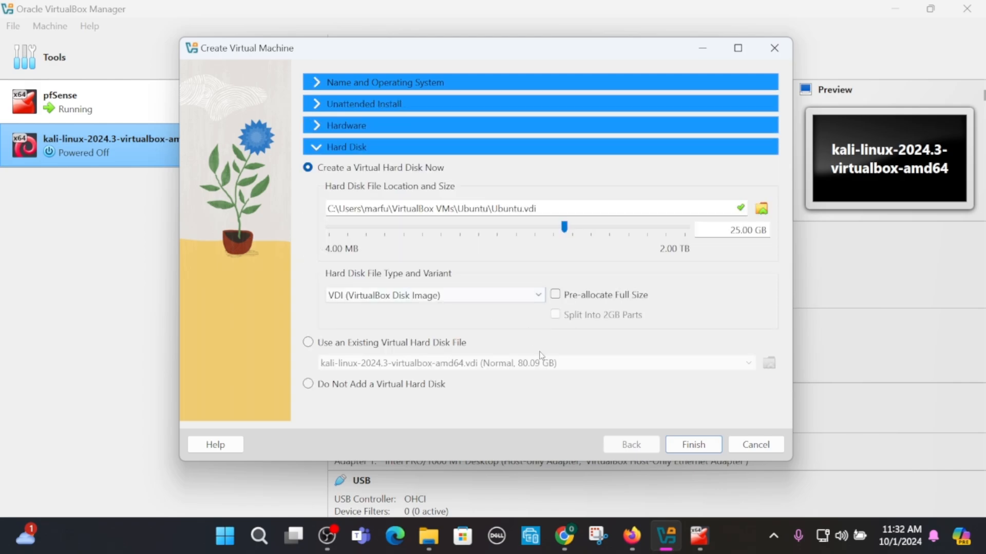
click(697, 446)
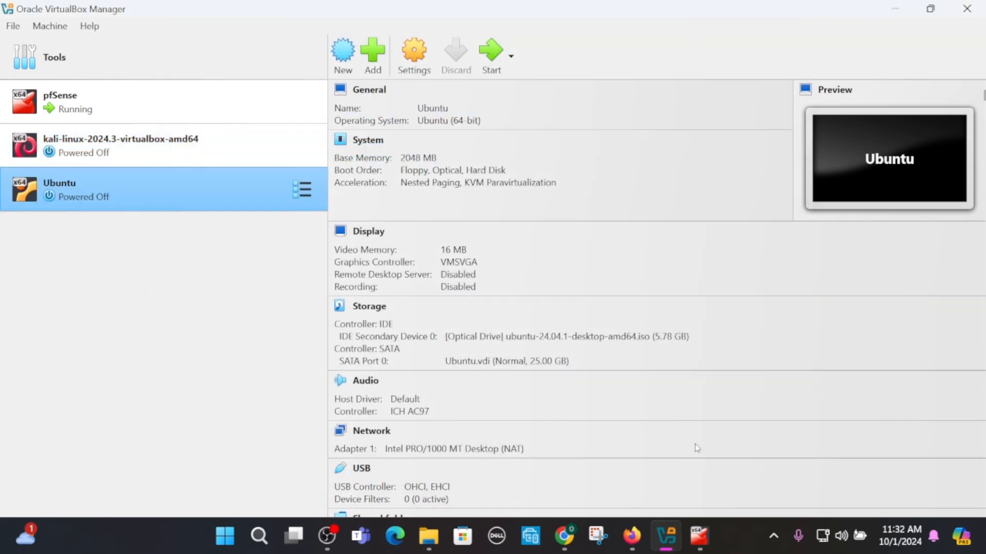
- Attach the Ubuntu VM's Adapter 1 to the Host-only Adapter in its network settings
click(415, 55)
click(255, 287)
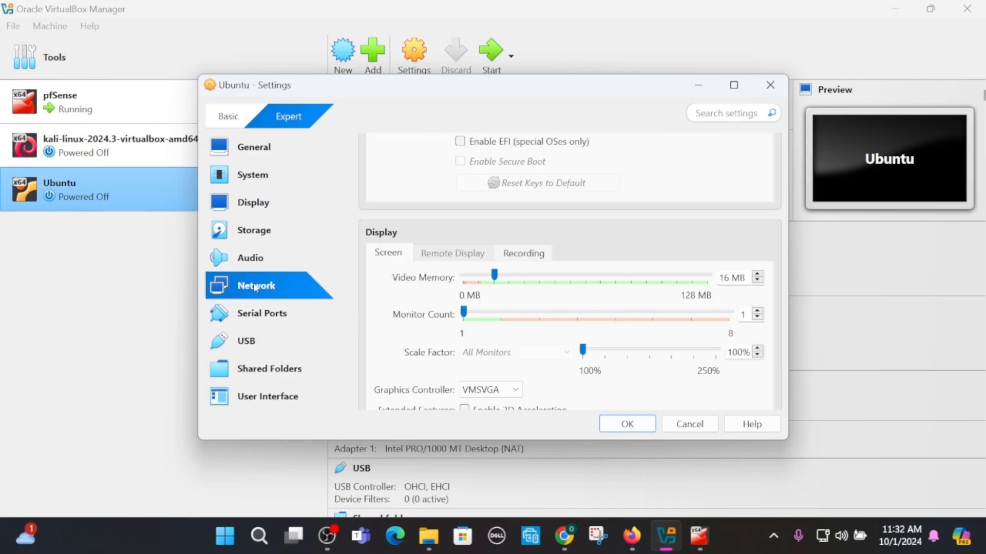
click(508, 210)
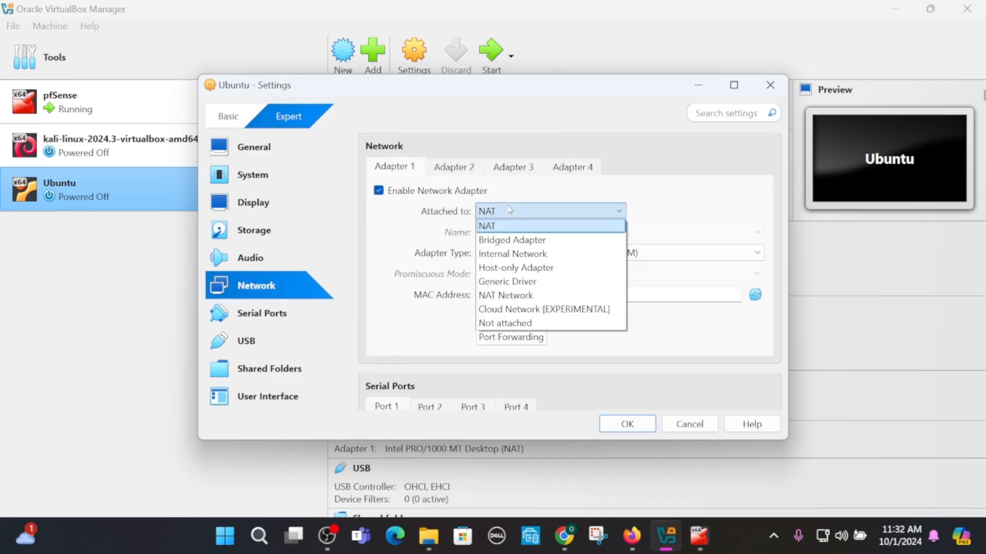
click(521, 269)
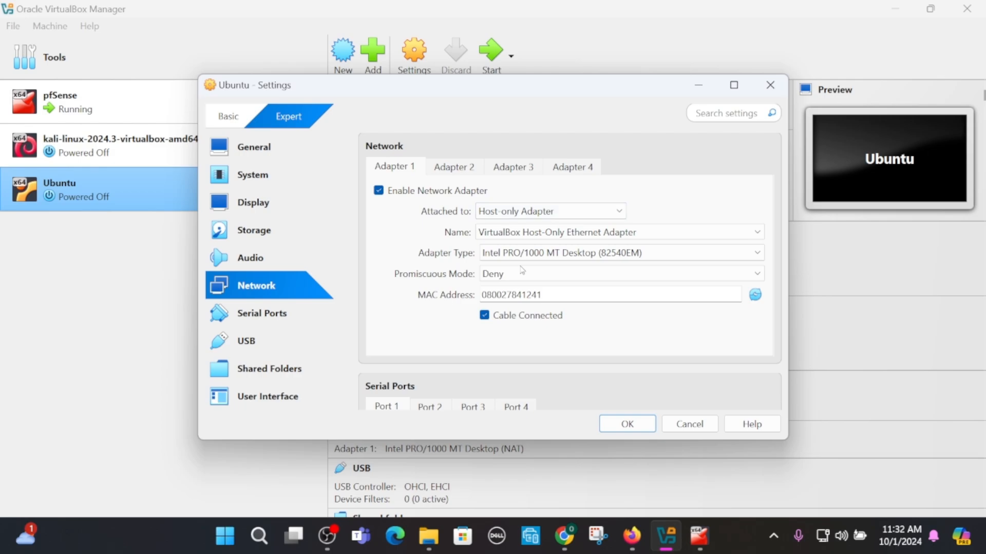
click(626, 425)
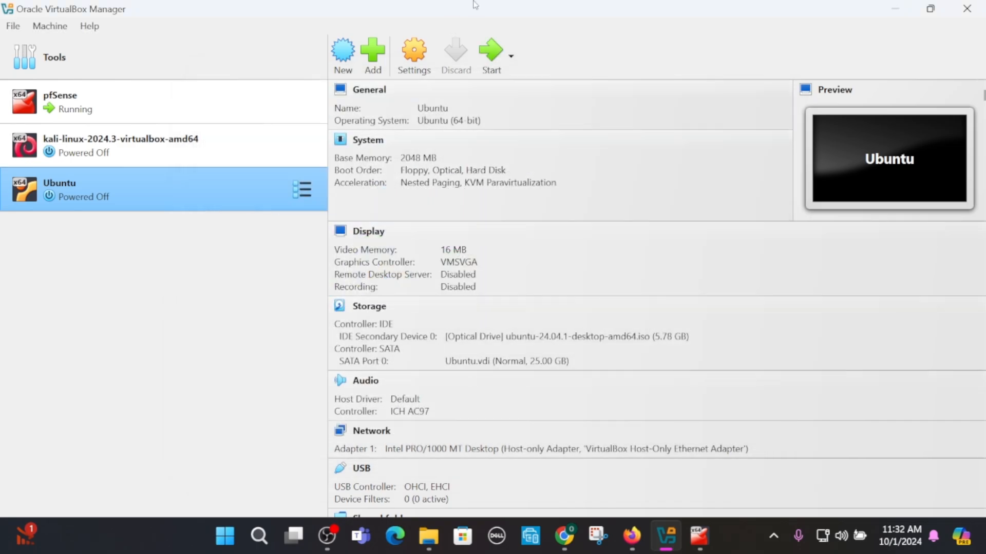
- Start the Ubuntu VM and maximize its window
click(490, 50)
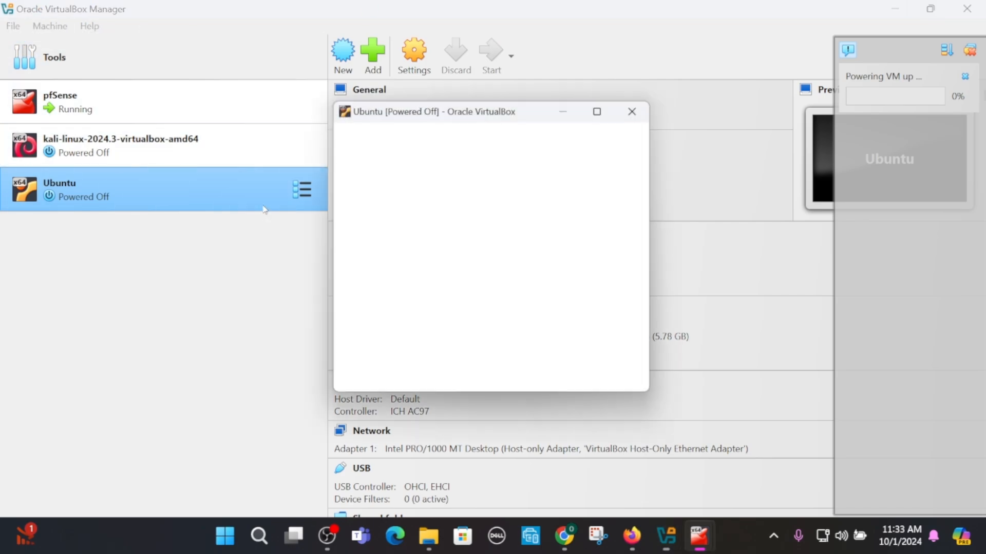
click(603, 107)
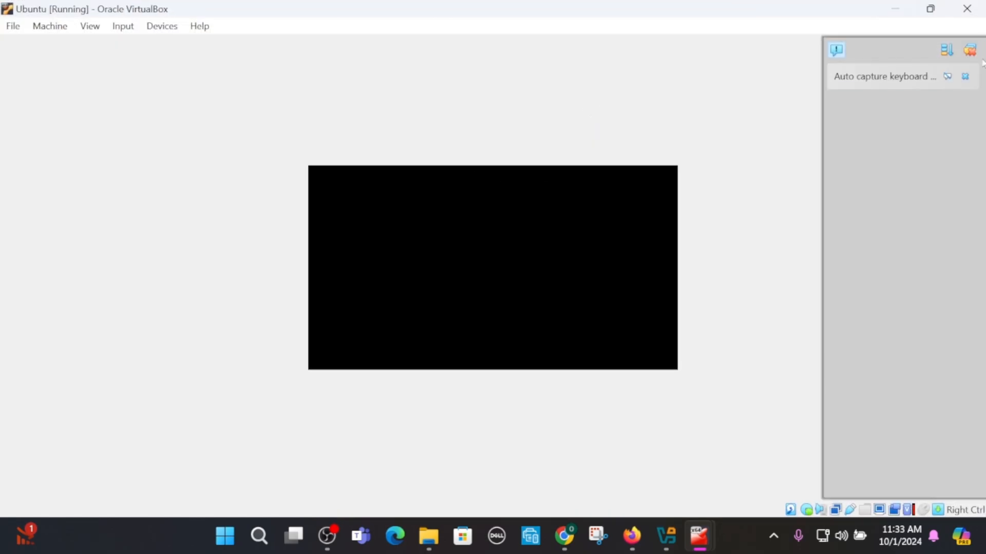
click(972, 51)
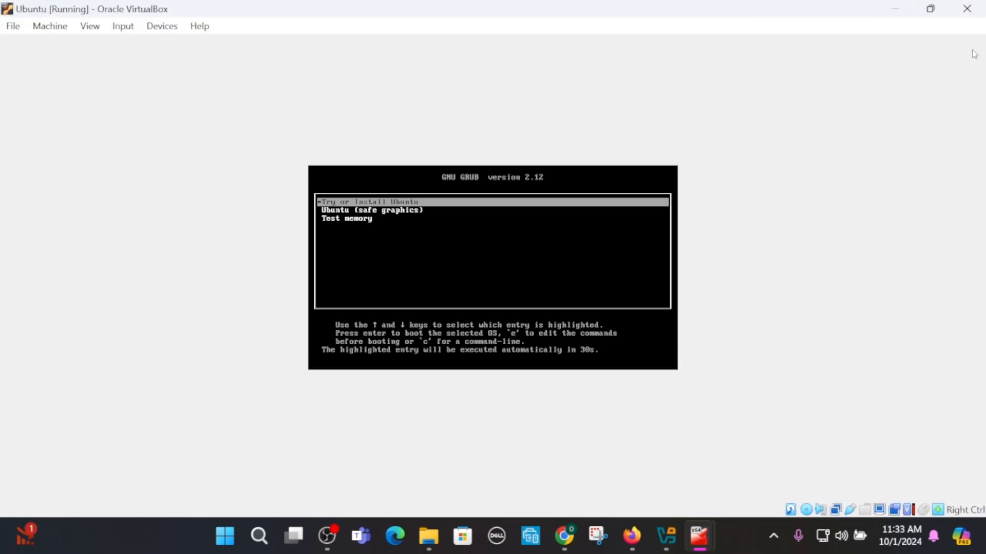
- Scale the VM's virtual screen to 200%
click(88, 30)
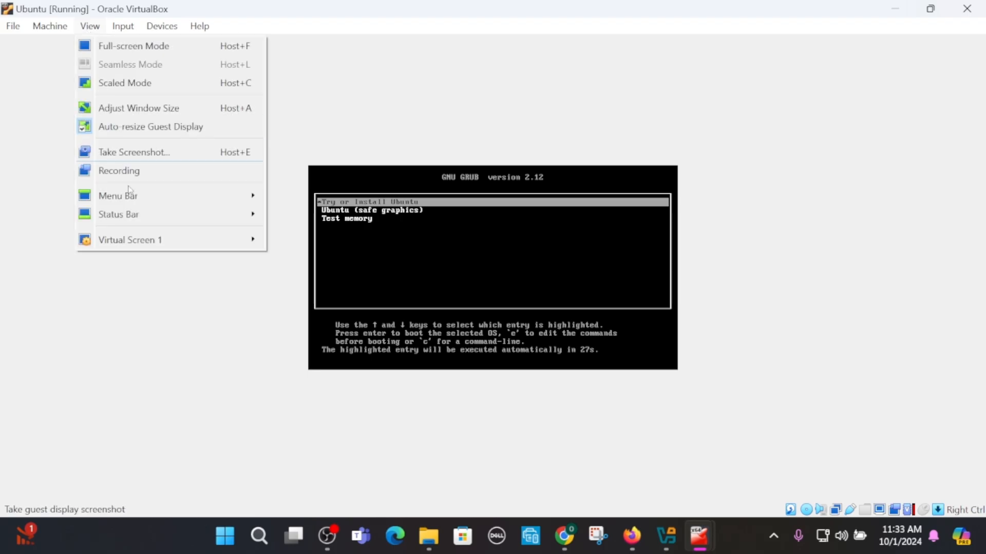
mouse_move(129, 239)
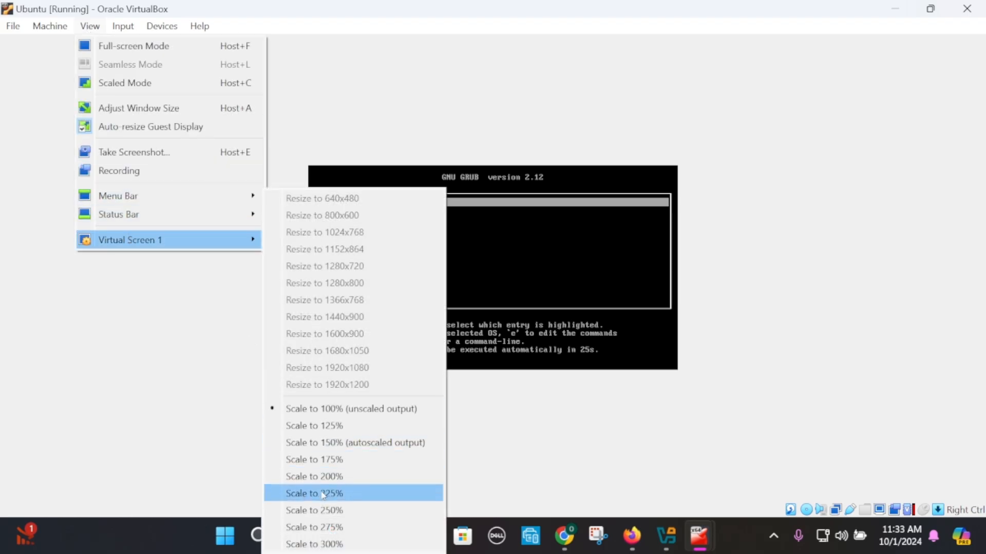
click(328, 475)
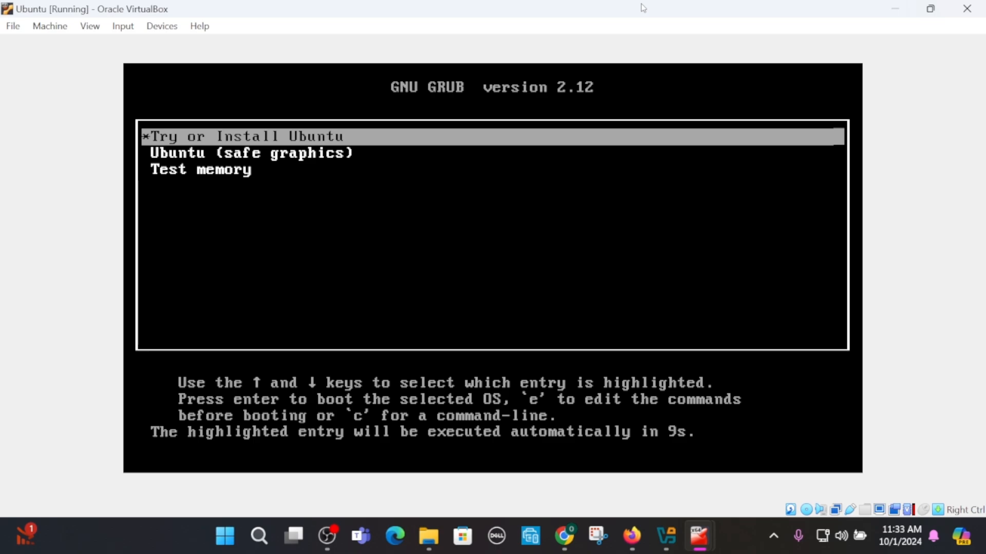
- Boot Try or Install Ubuntu and continue past the English language and accessibility setup pages
key(Return)
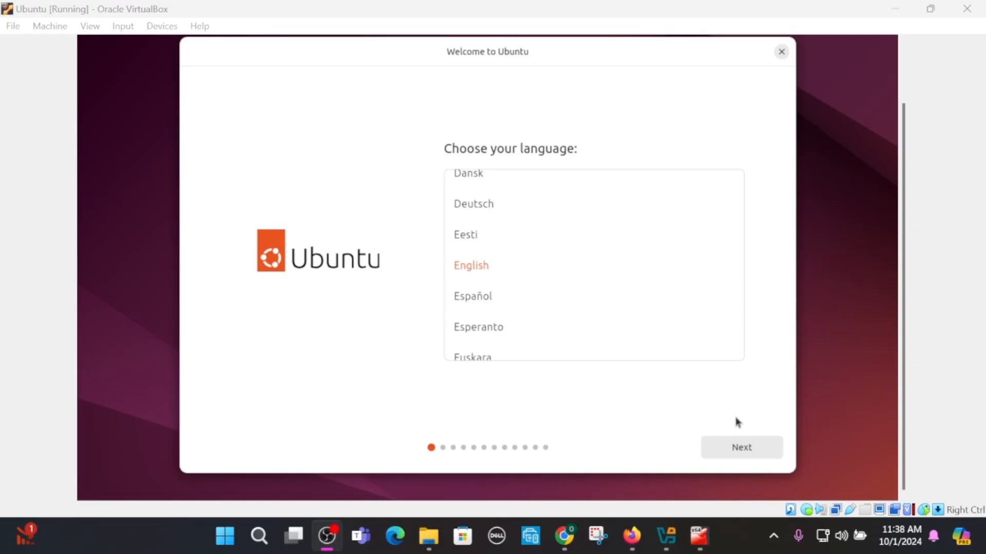
click(750, 452)
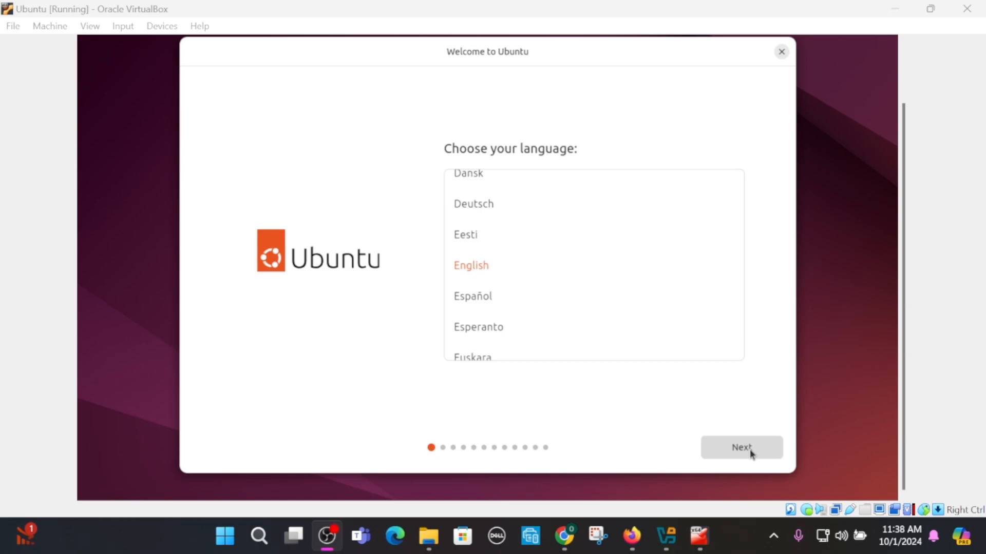
click(750, 448)
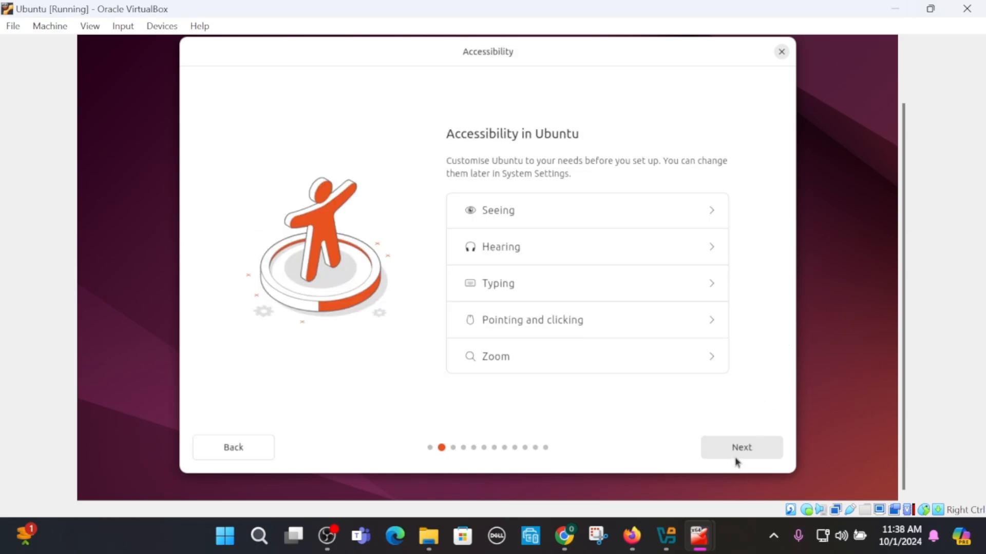
click(737, 455)
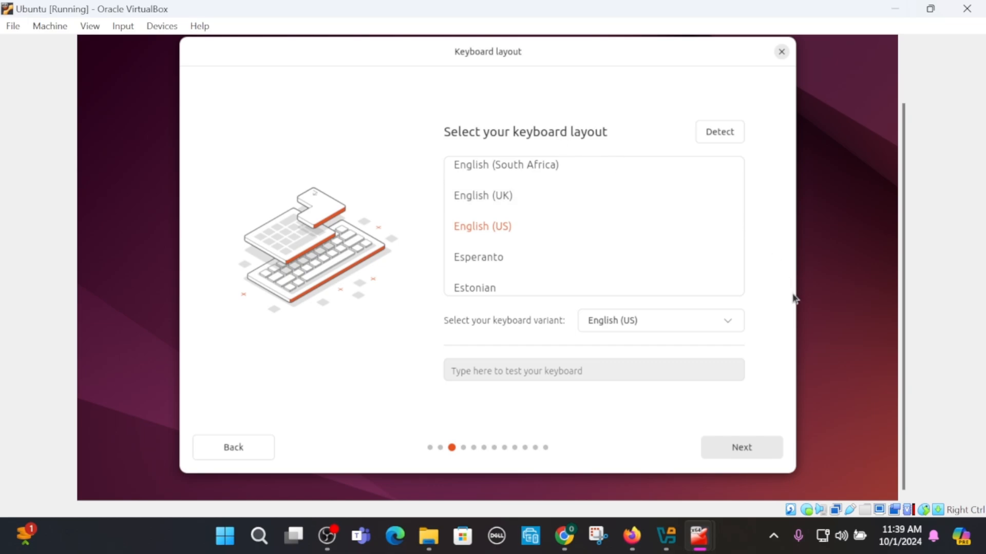
- Scale the VM's virtual screen to 175%
click(81, 29)
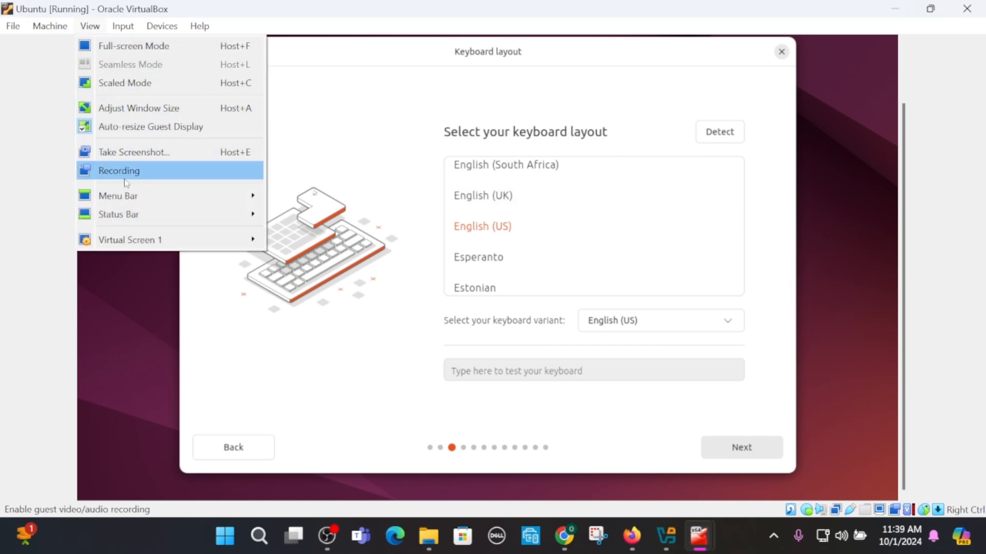
mouse_move(127, 251)
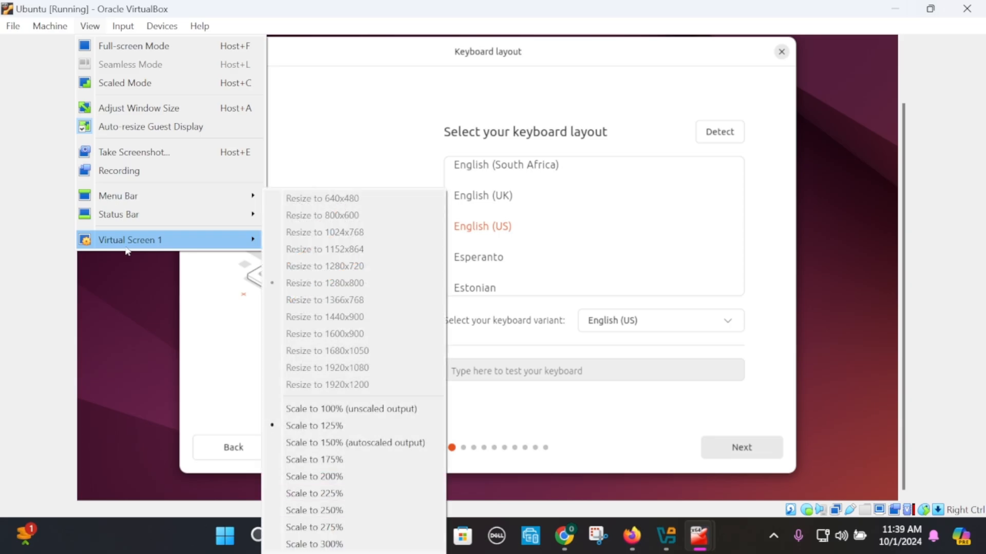
click(365, 459)
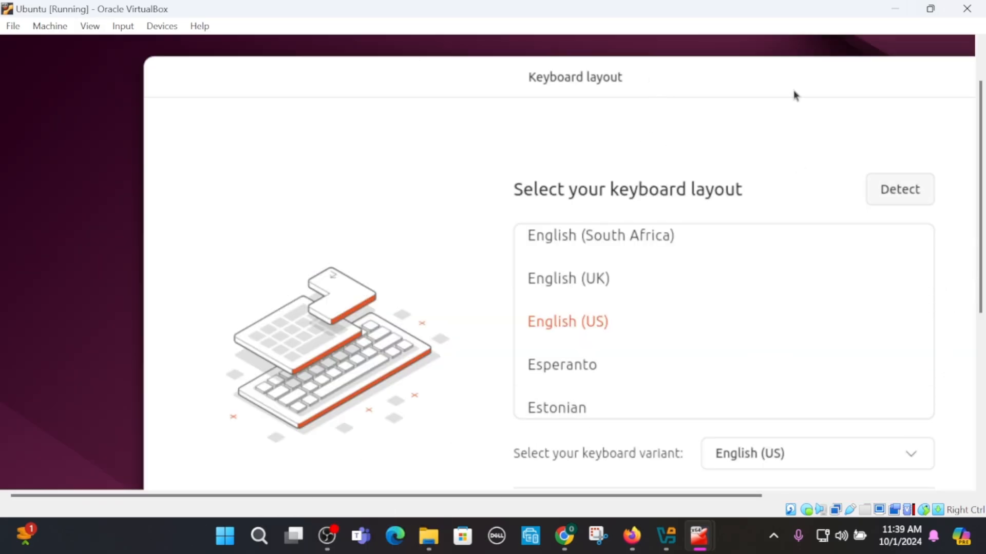
- Keep the English (US) keyboard layout and the wired internet connection, continuing past both pages
drag(977, 190, 983, 309)
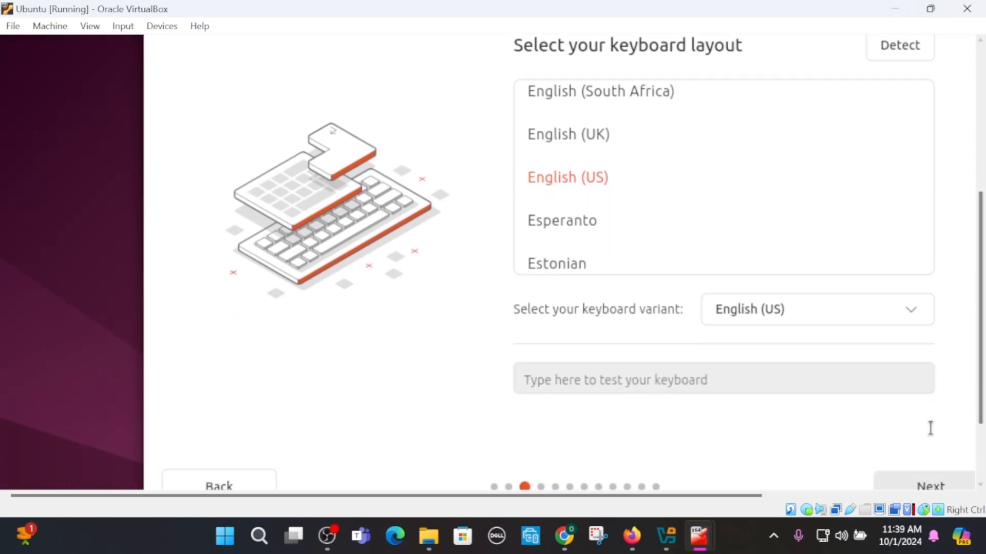
click(927, 486)
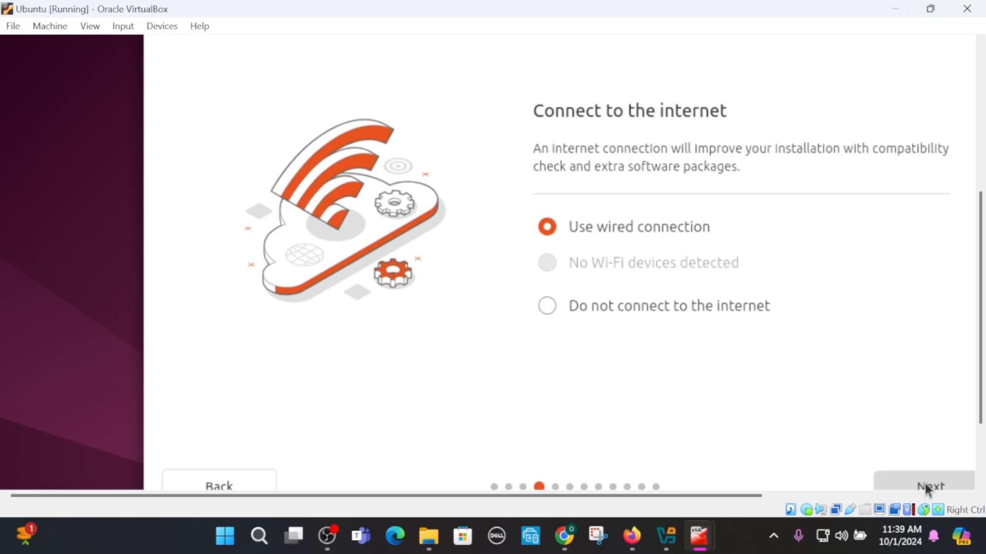
click(927, 488)
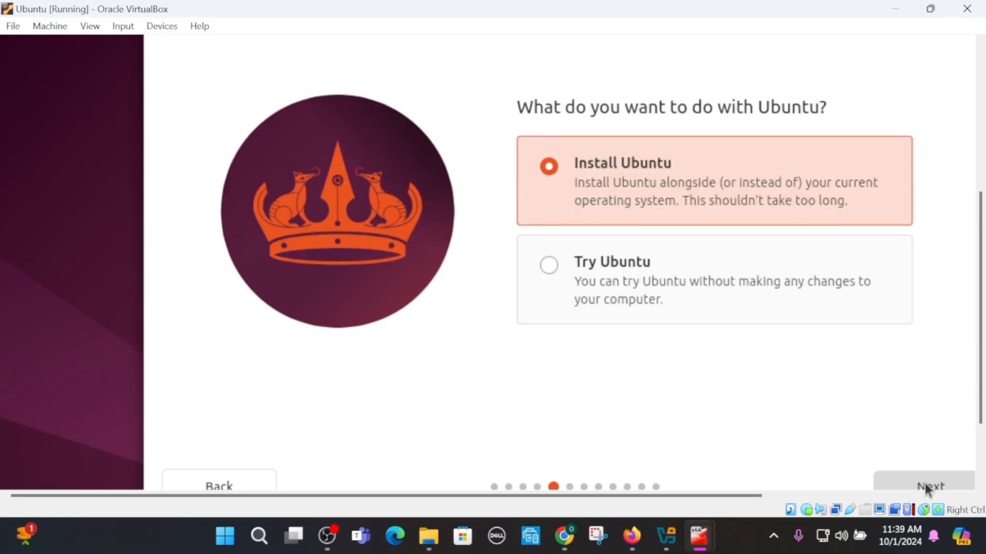
- Continue with Install Ubuntu, Interactive installation and the Default selection of apps
click(928, 488)
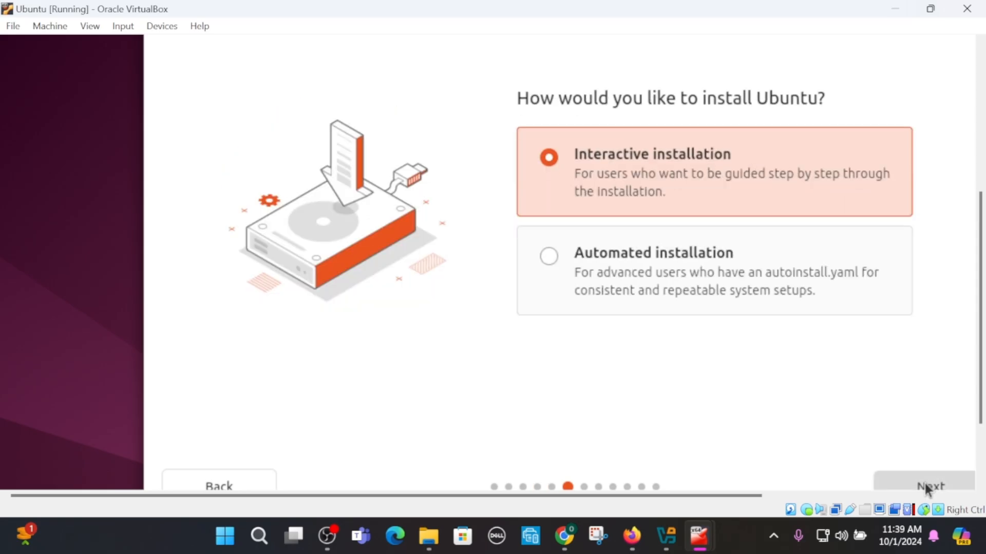
click(927, 488)
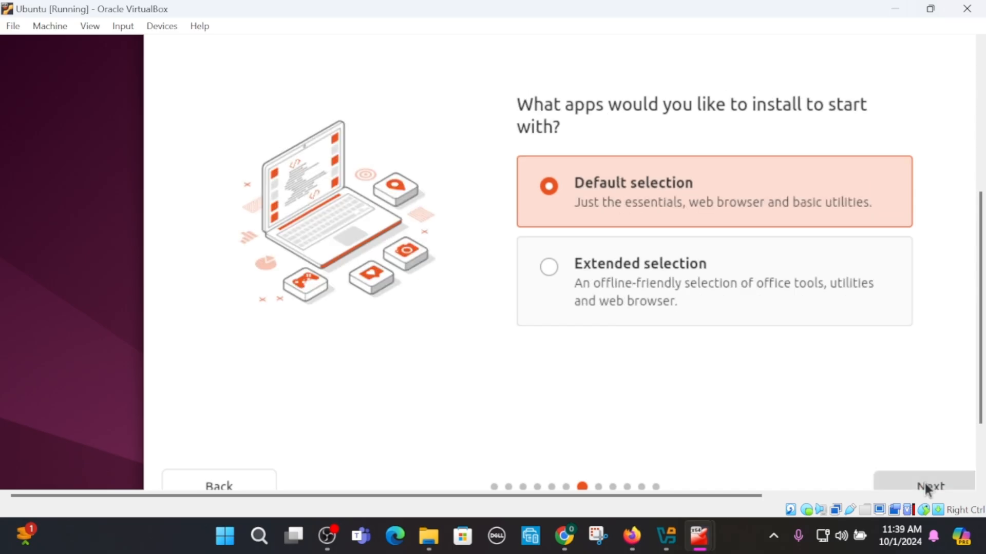
click(928, 488)
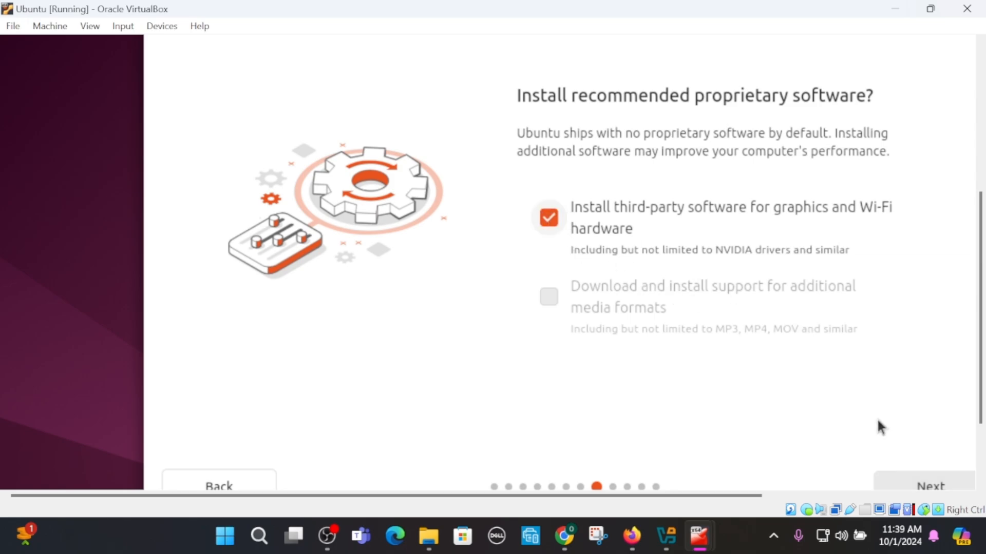
- Keep third-party graphics and Wi-Fi software enabled and choose Erase disk and install Ubuntu
click(932, 479)
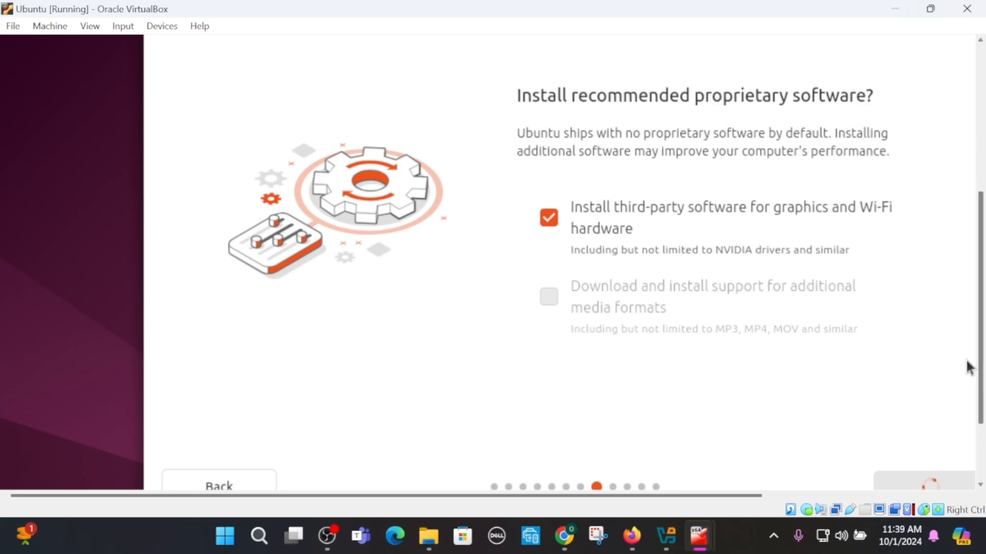
drag(981, 358, 982, 377)
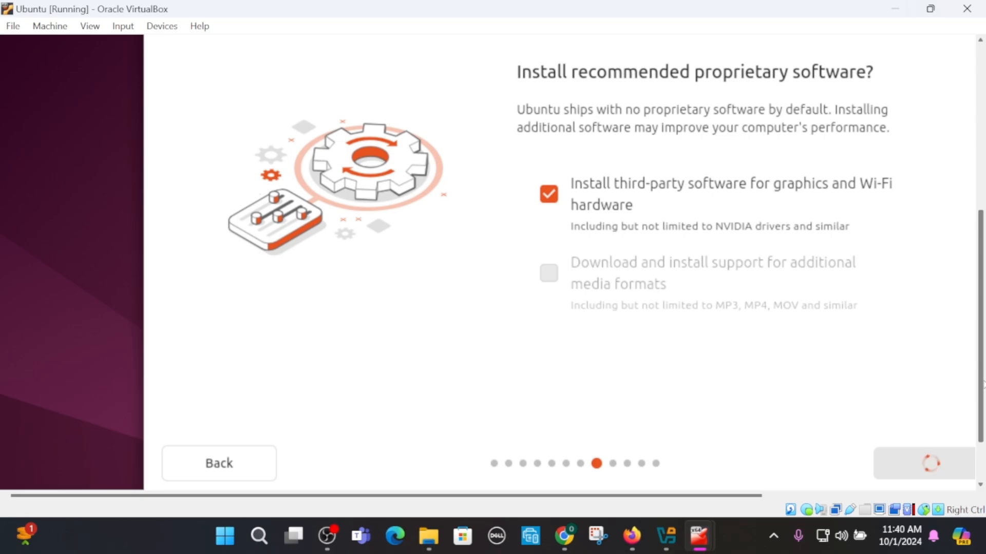
drag(668, 496, 783, 501)
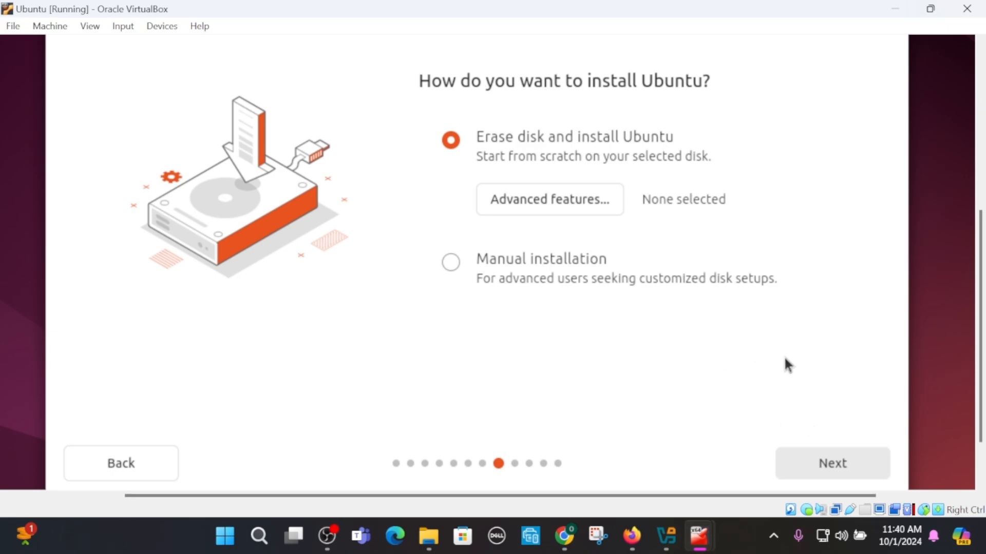
click(831, 468)
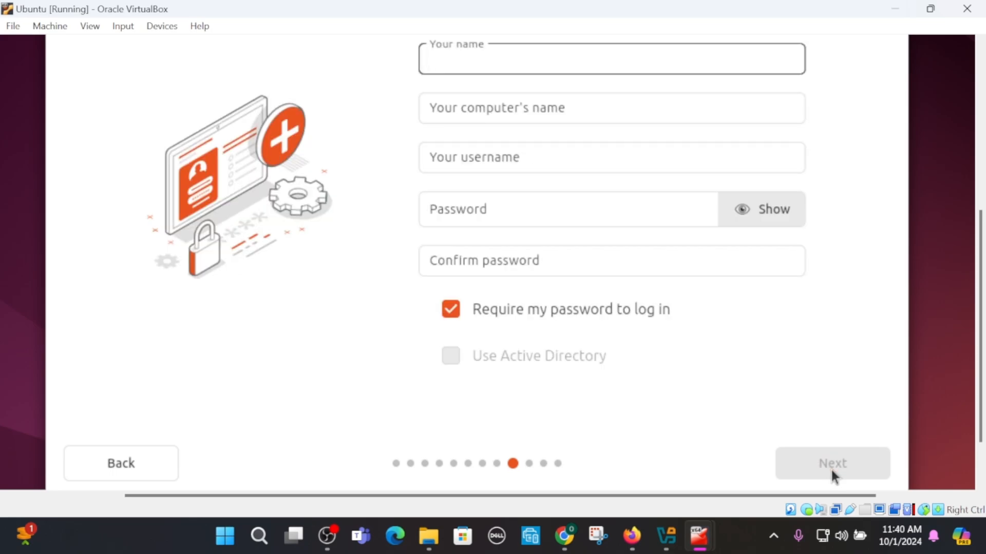
- Enter the user's name and set the computer's name to ubuntu
text(kaymadetech)
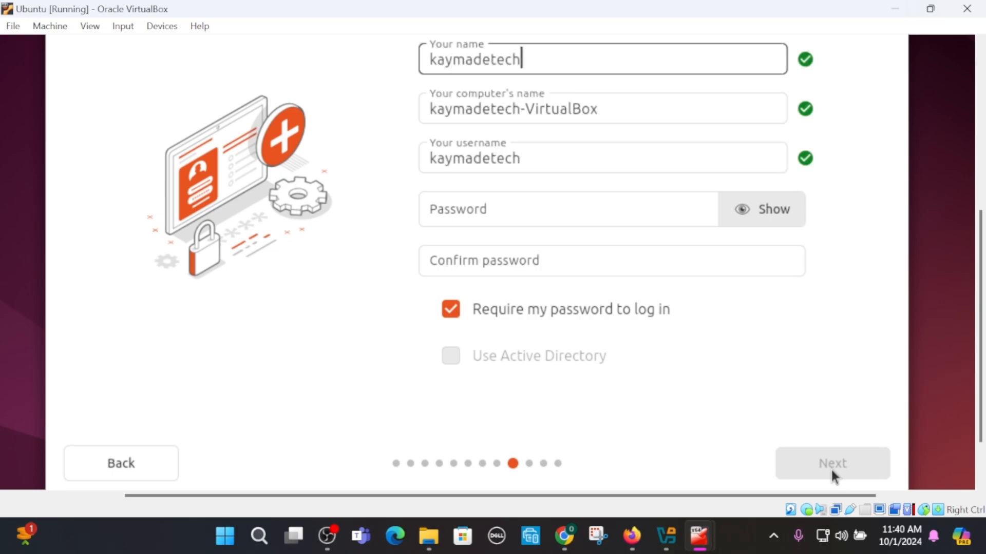
triple_click(720, 120)
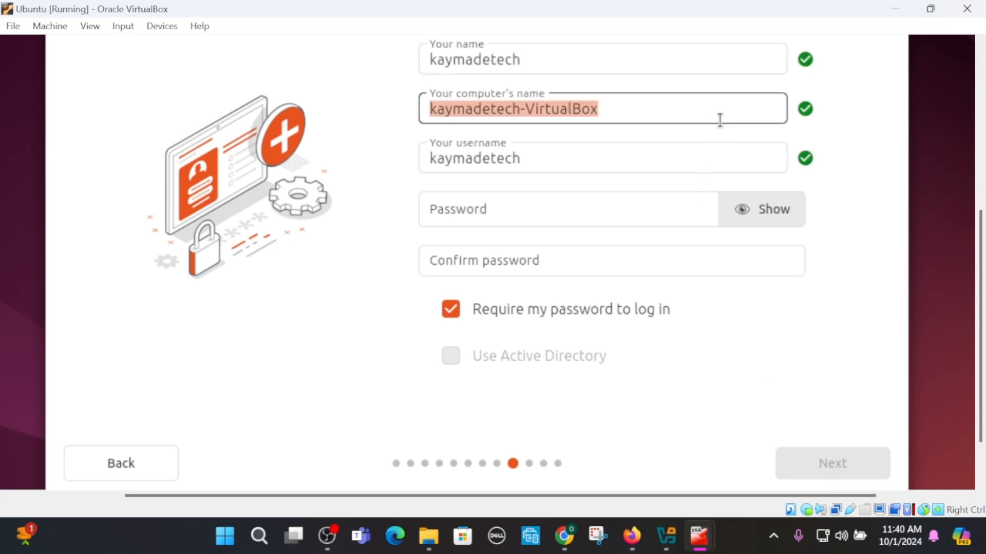
text(ubuntu)
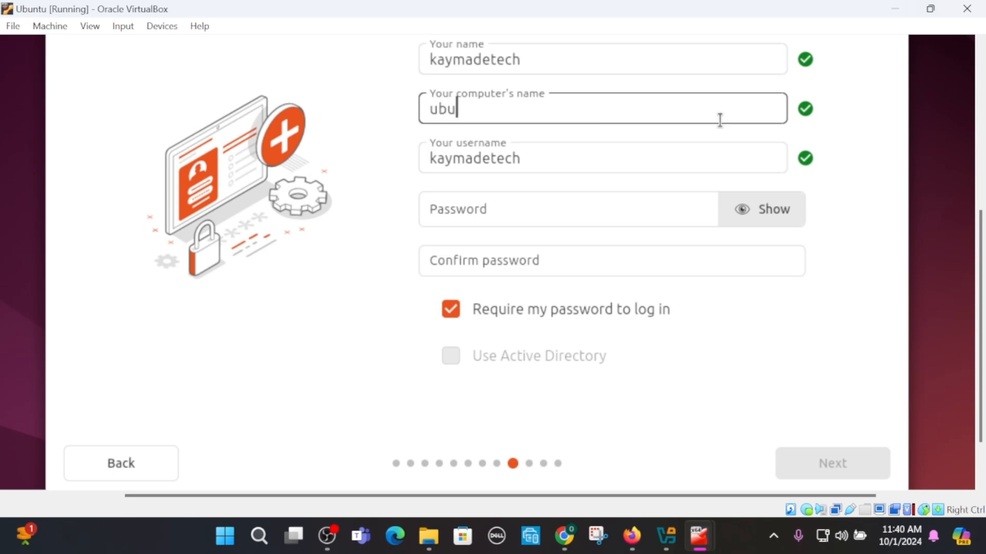
- Enter and confirm the account password, then continue
click(599, 211)
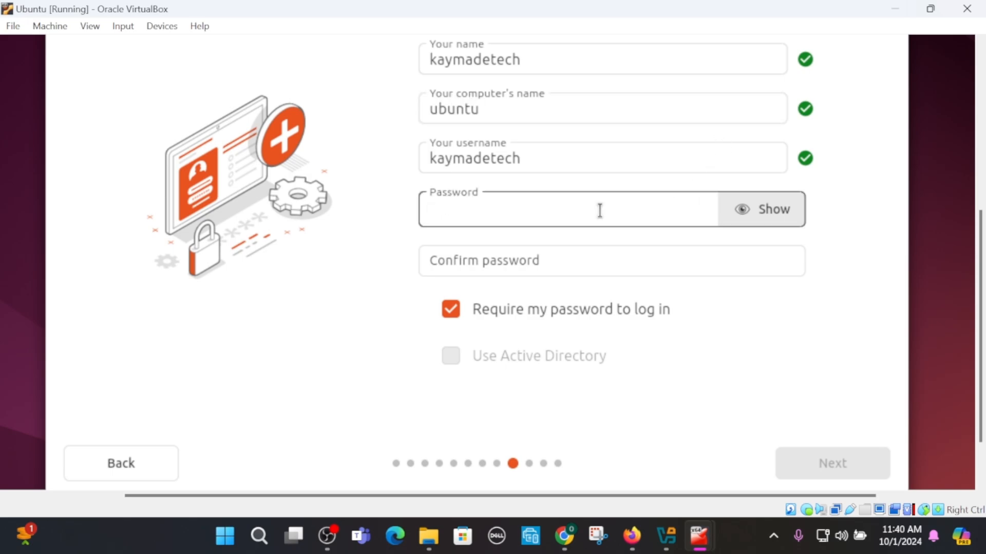
text(1234)
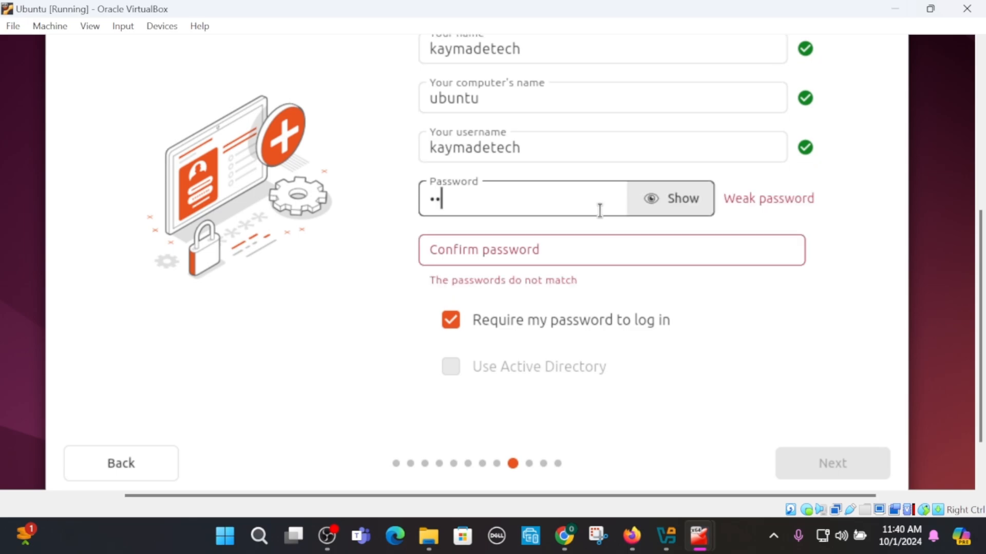
key(Tab)
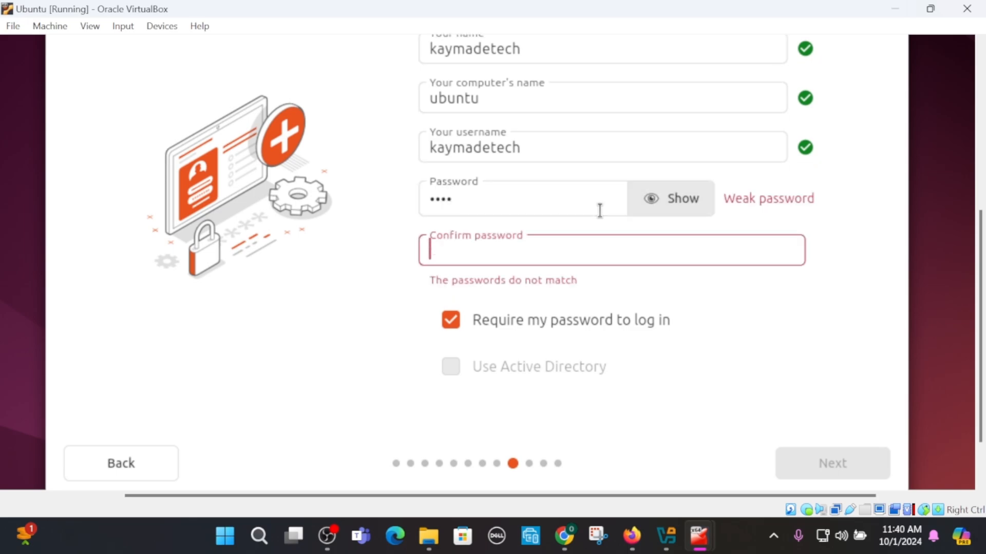
text(1234)
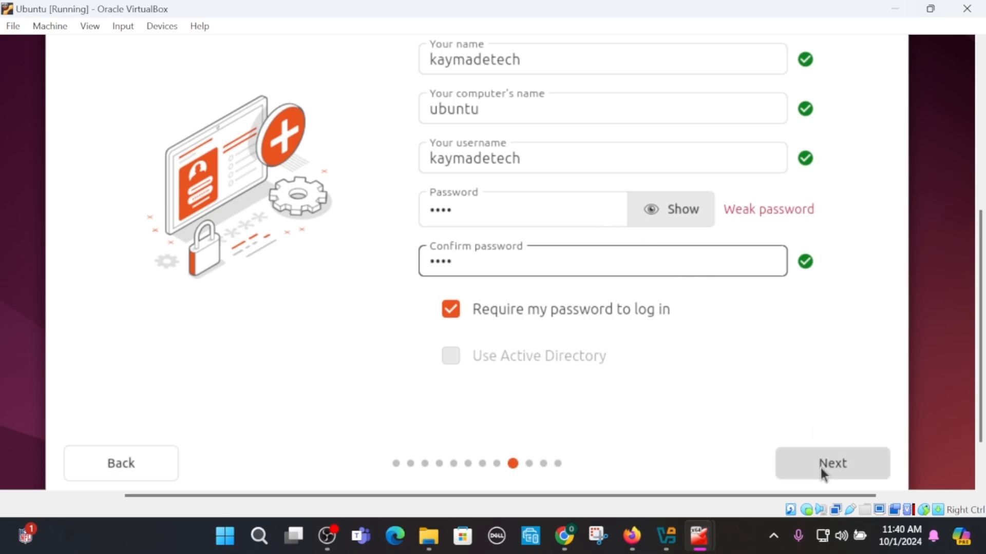
click(820, 468)
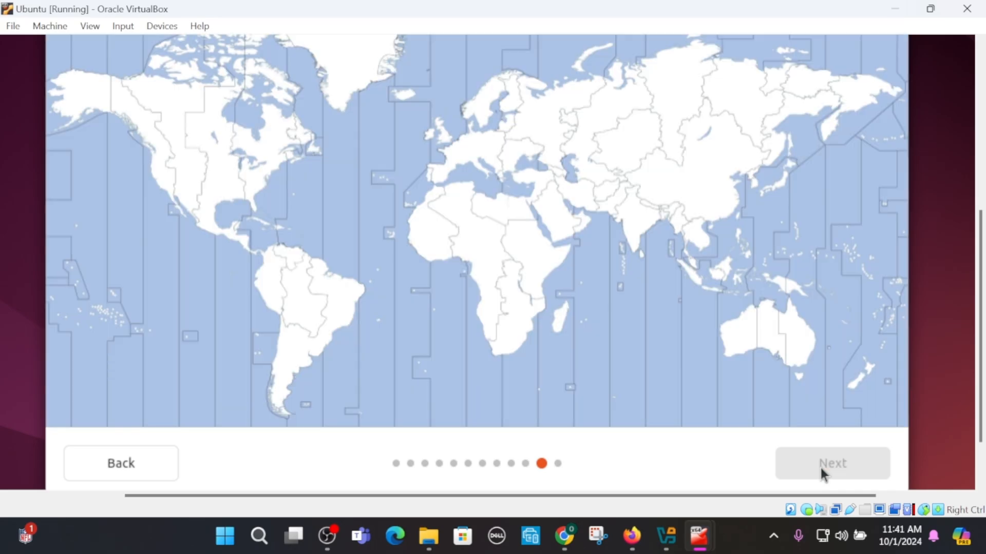
- Select the New York City location with timezone America/New York and continue
click(253, 193)
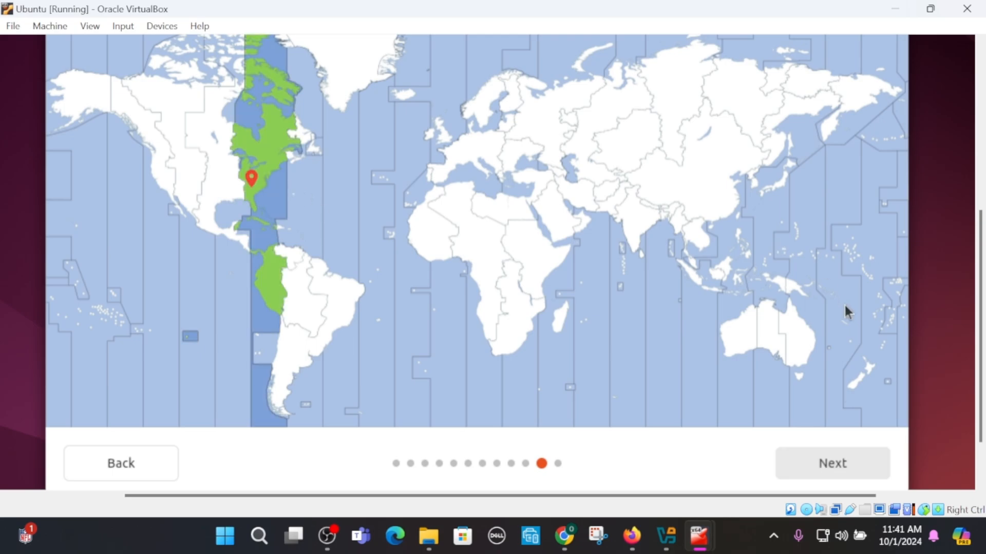
scroll(965, 205, up, 3)
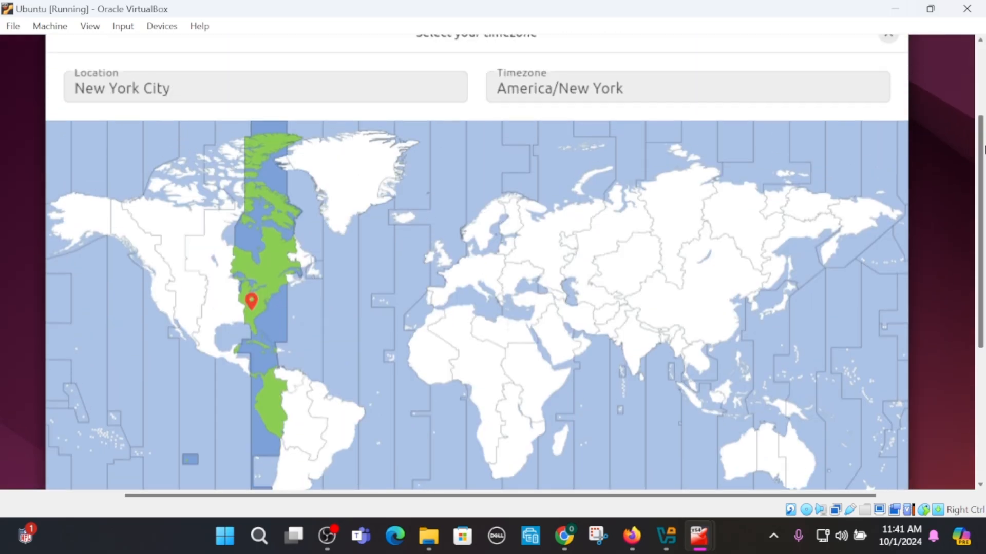
drag(981, 149, 983, 314)
click(843, 420)
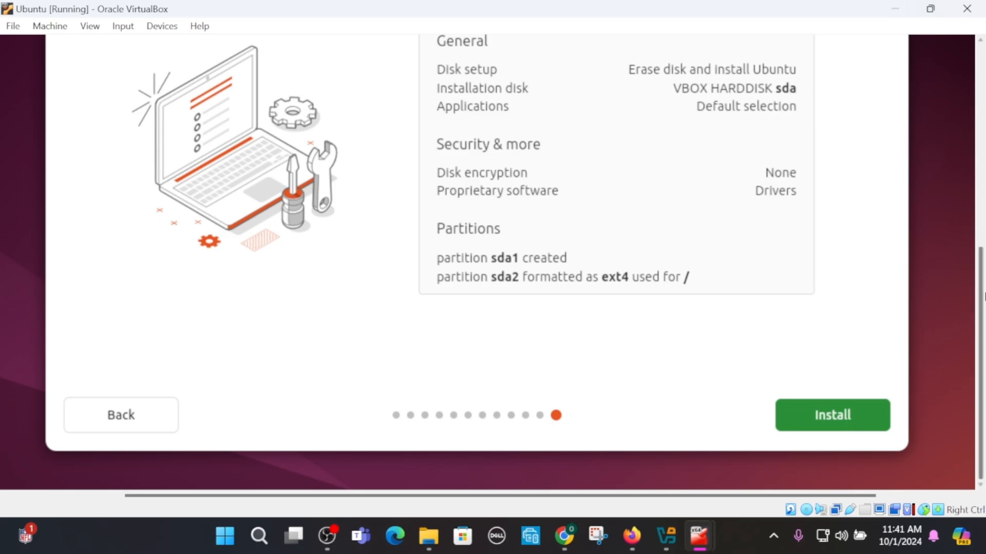
- Review the installation choices and start the install
drag(981, 299, 967, 179)
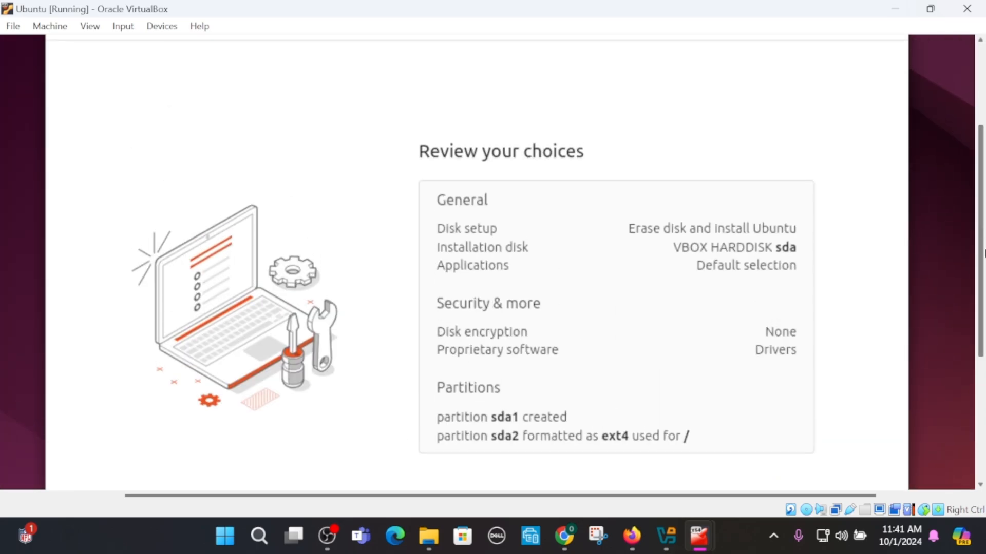
click(982, 379)
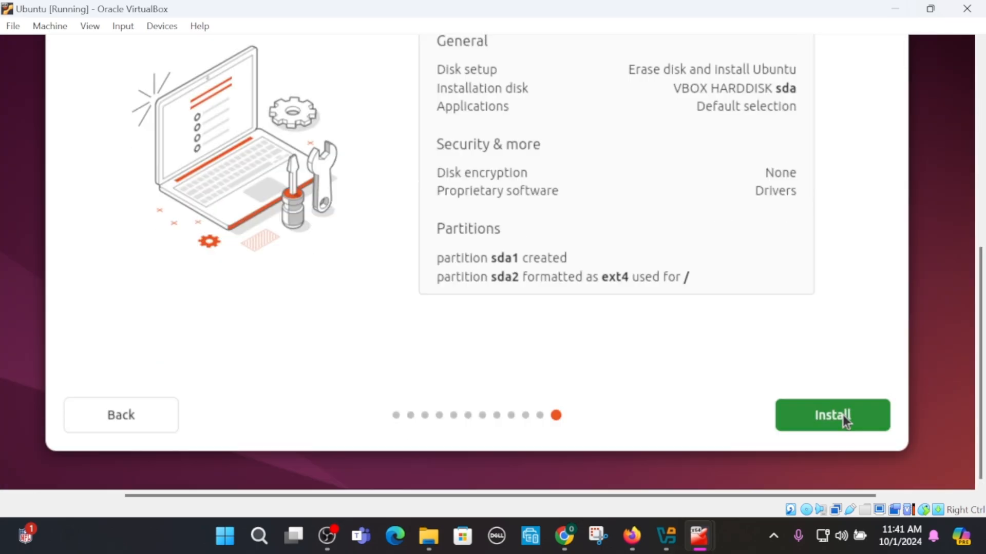
drag(981, 349, 970, 336)
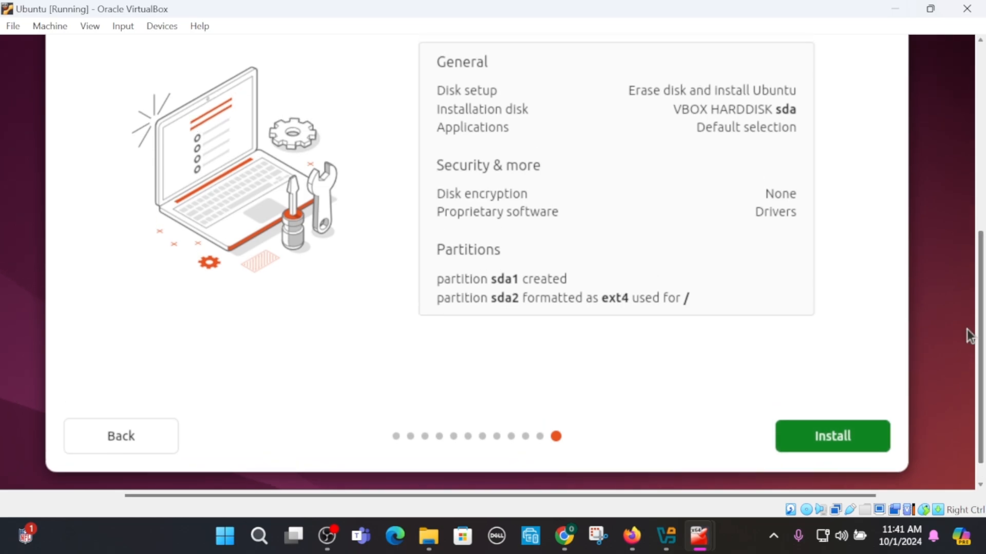
click(841, 439)
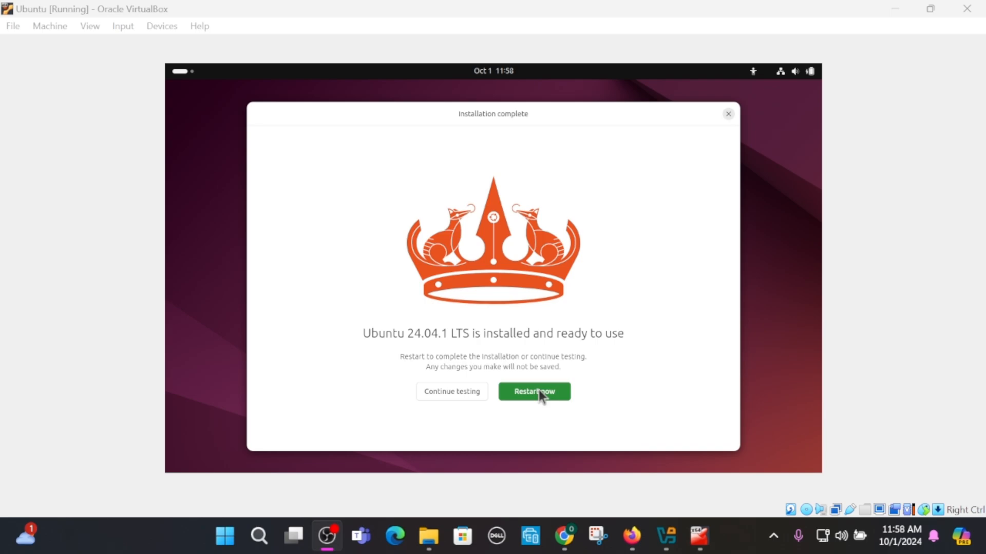
- Remove the Ubuntu ISO from the VM's virtual optical drive, forcing the unmount
click(160, 29)
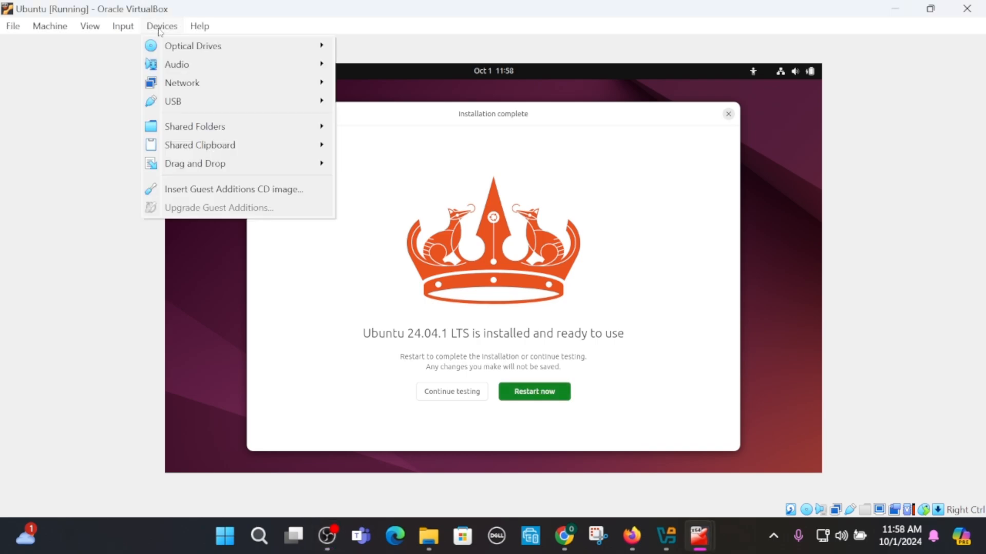
mouse_move(174, 47)
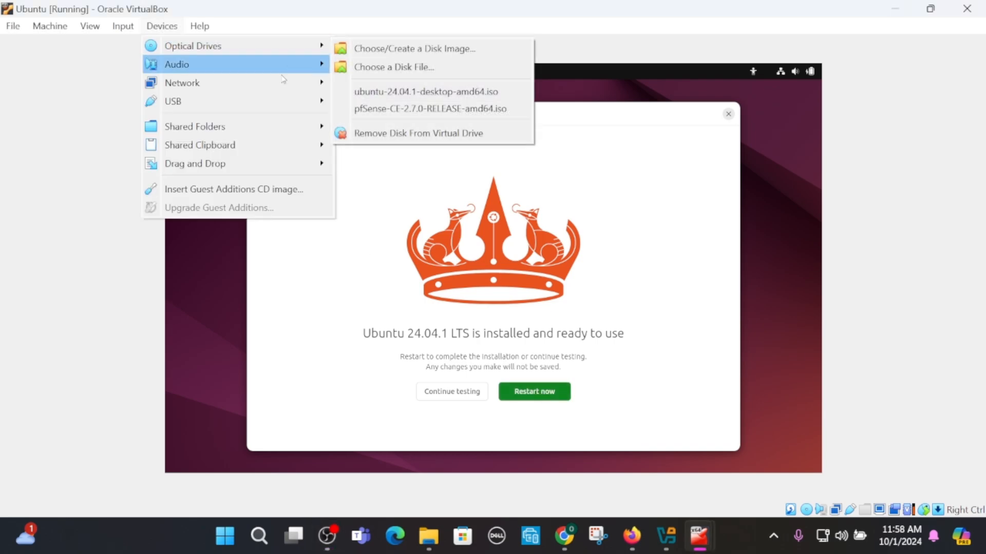
click(389, 133)
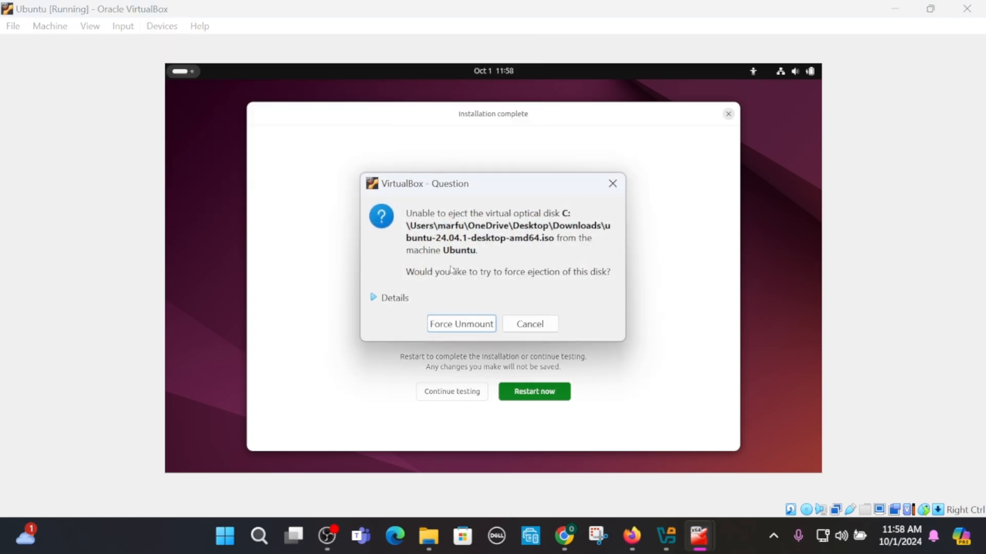
click(453, 329)
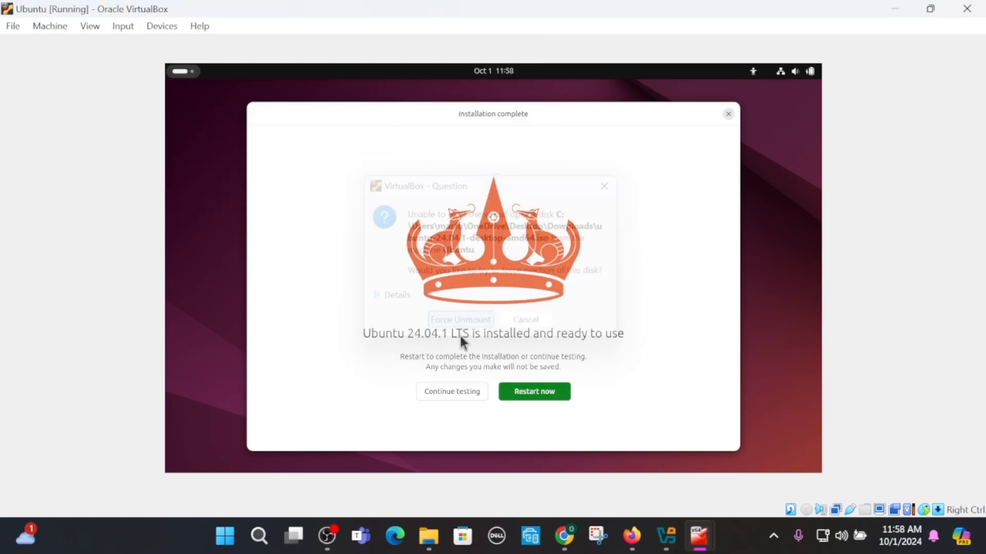
- Restart the VM and log in to the user account with its password
click(534, 393)
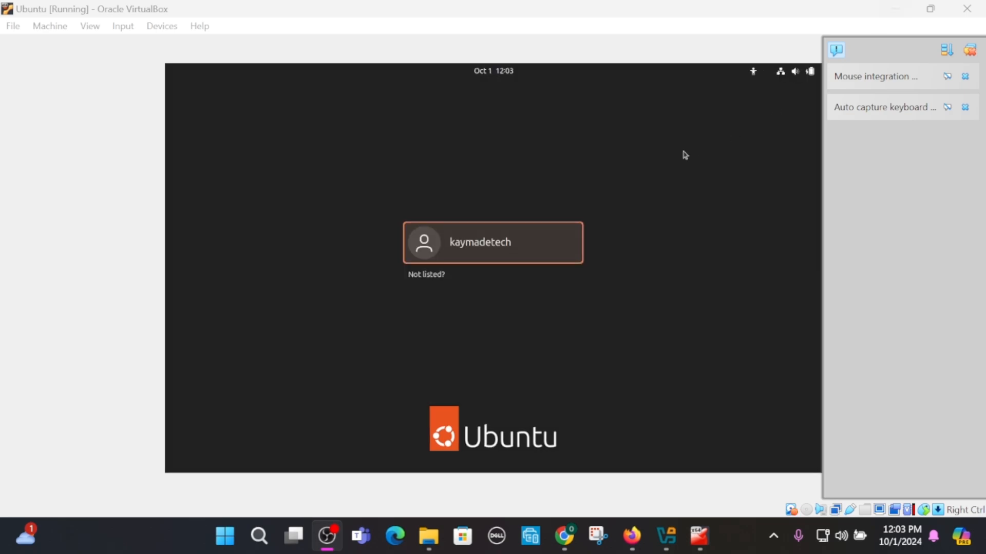
click(478, 259)
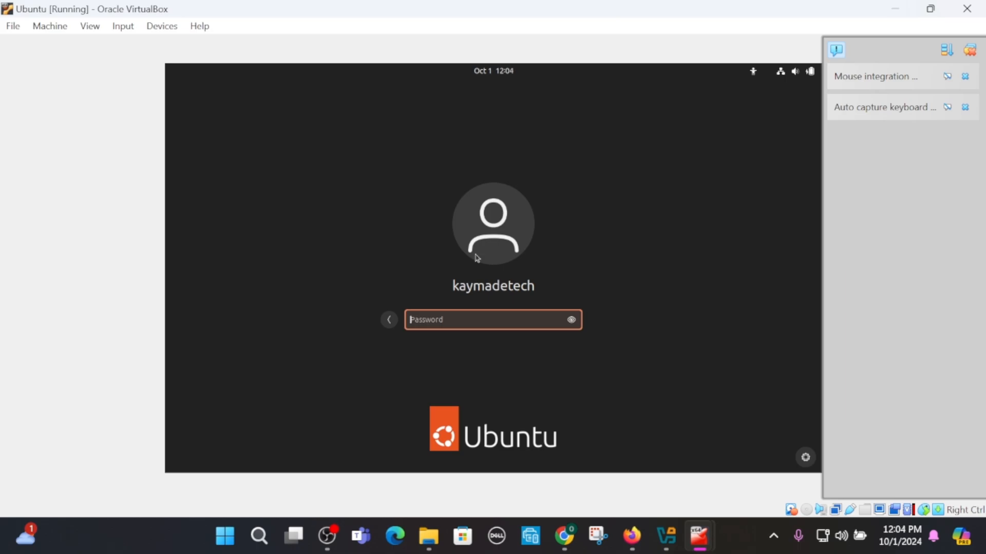
text(••••)
key(Return)
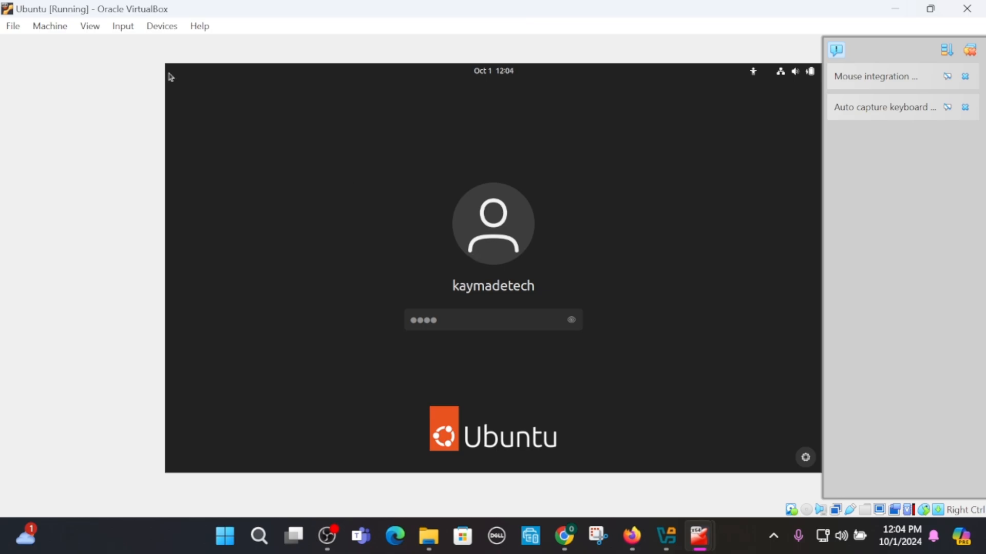
- Scale the VM display to 175% and submit the login password already entered
click(90, 27)
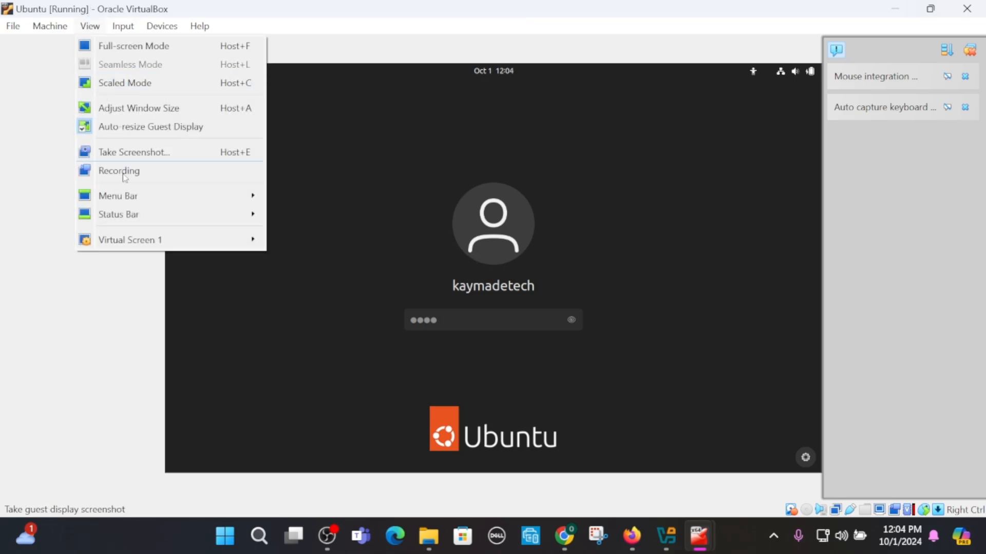
mouse_move(150, 237)
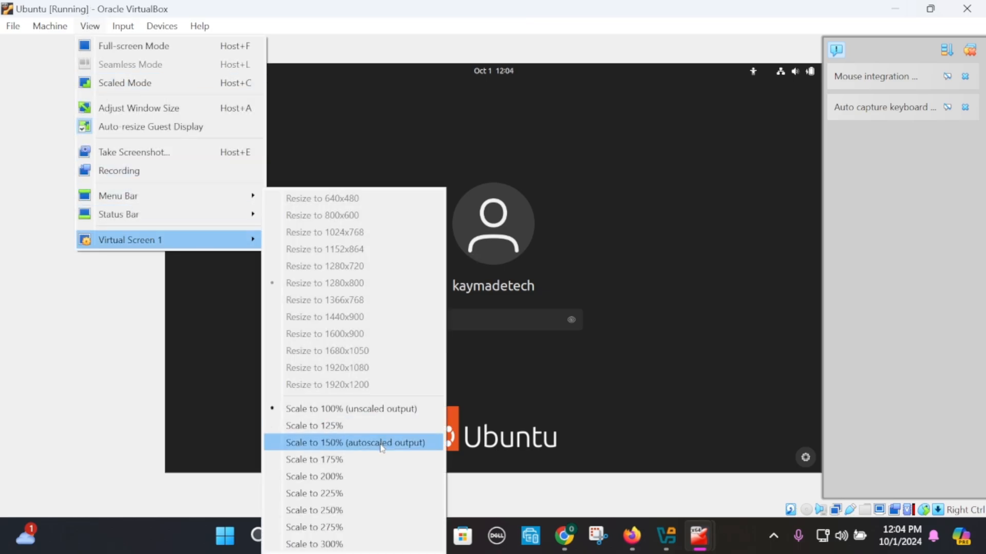
click(357, 468)
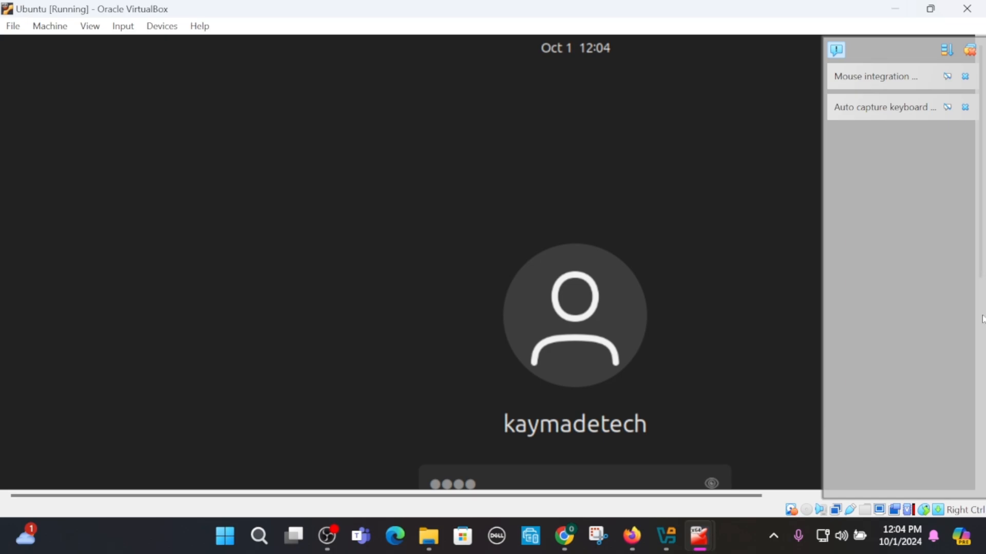
key(Return)
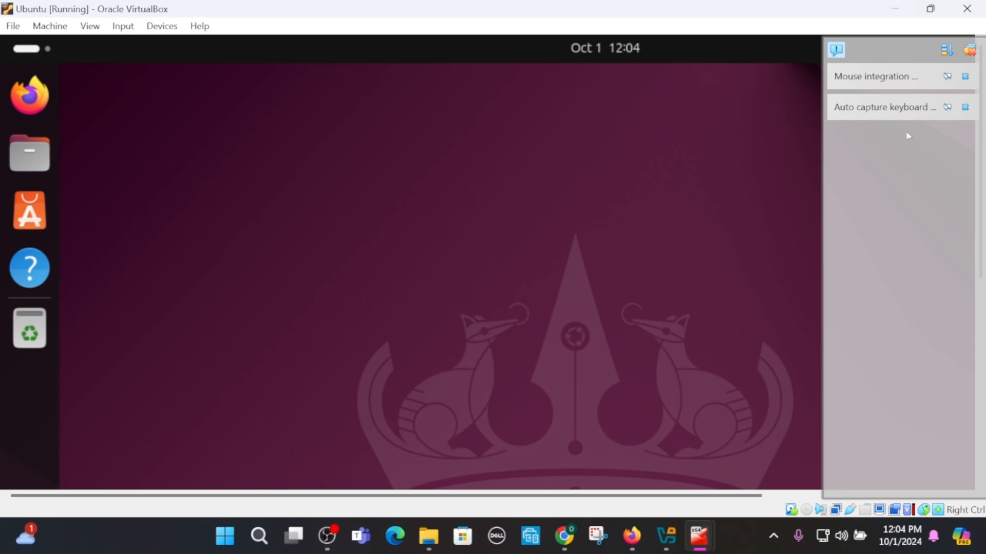
- Close the notifications panel and set the VM display scale to 100% unscaled output
click(969, 51)
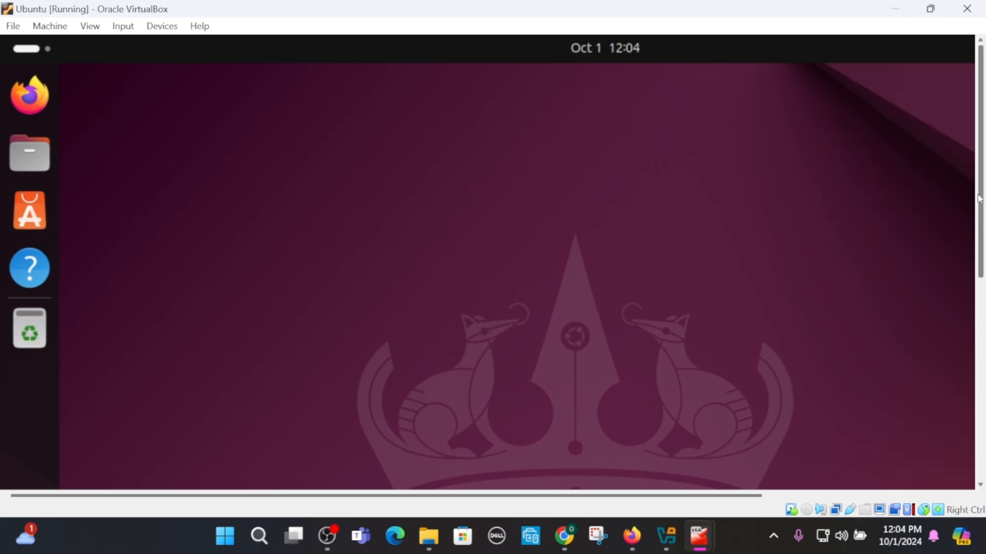
drag(981, 200, 982, 176)
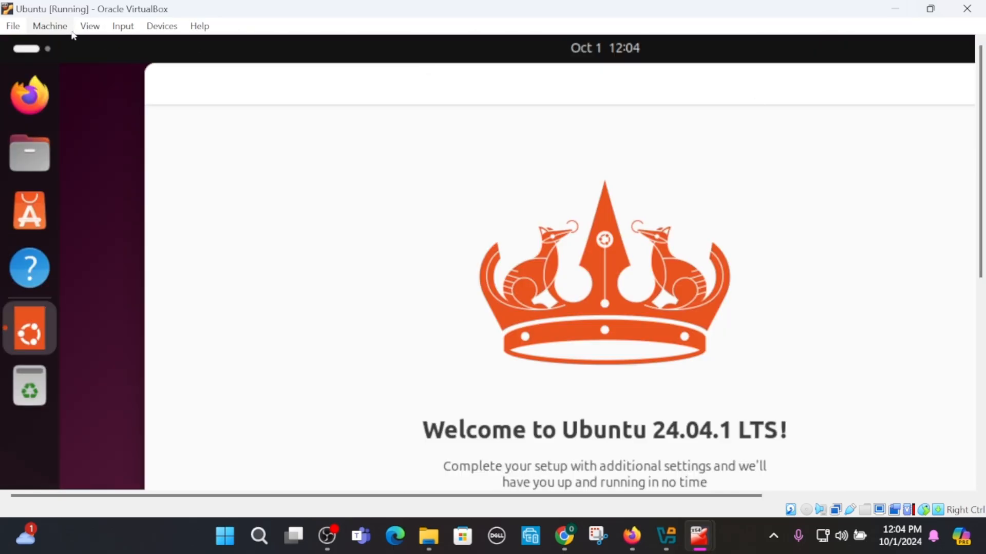
click(87, 28)
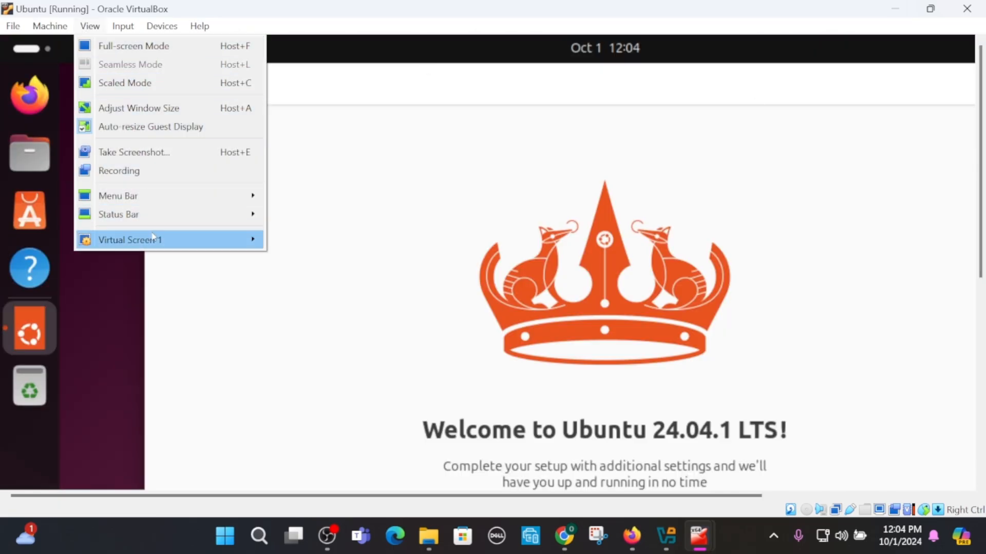
mouse_move(153, 238)
click(377, 429)
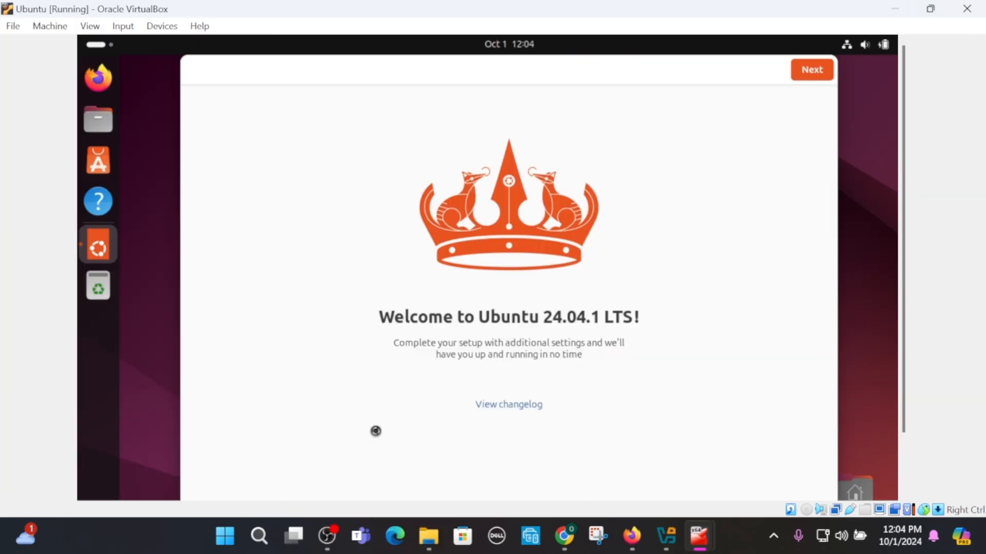
click(87, 28)
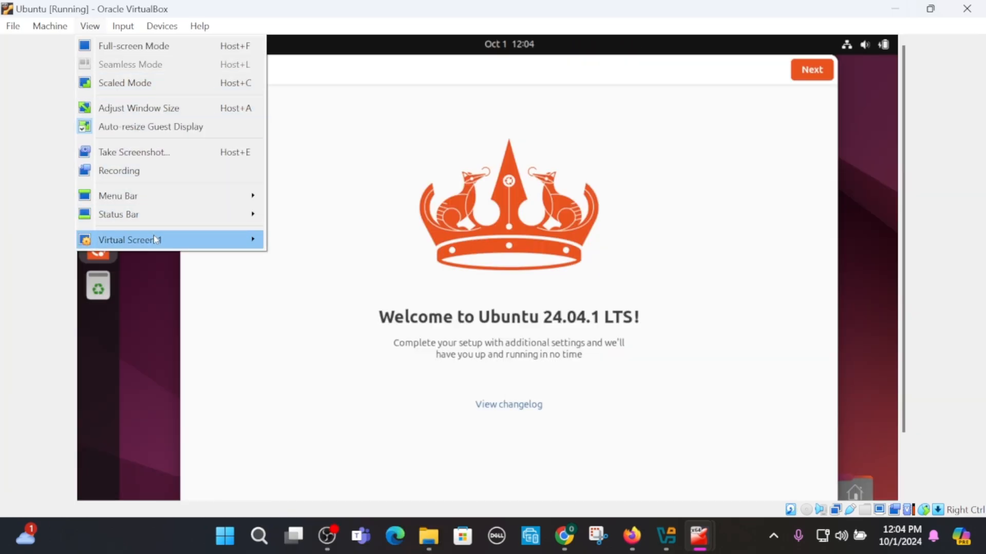
mouse_move(182, 234)
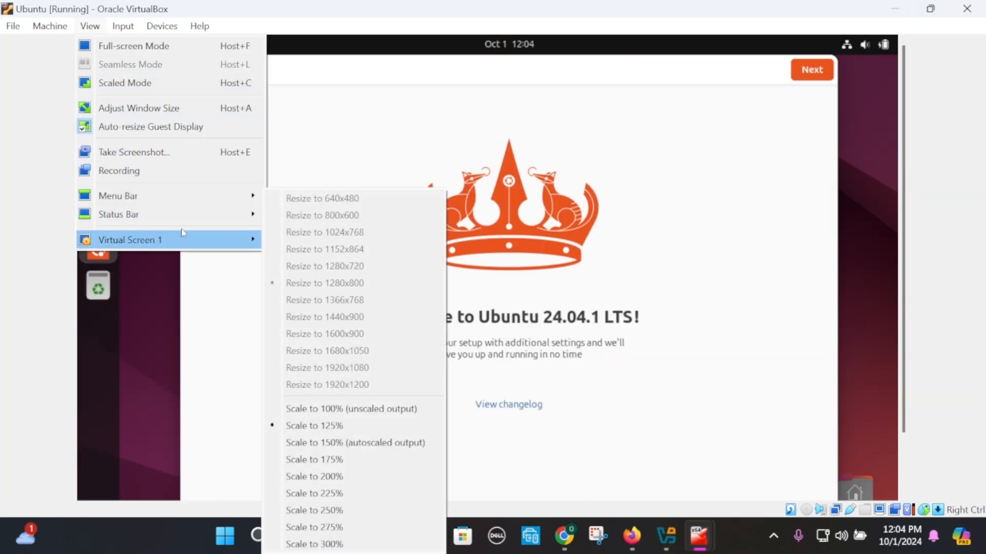
click(384, 408)
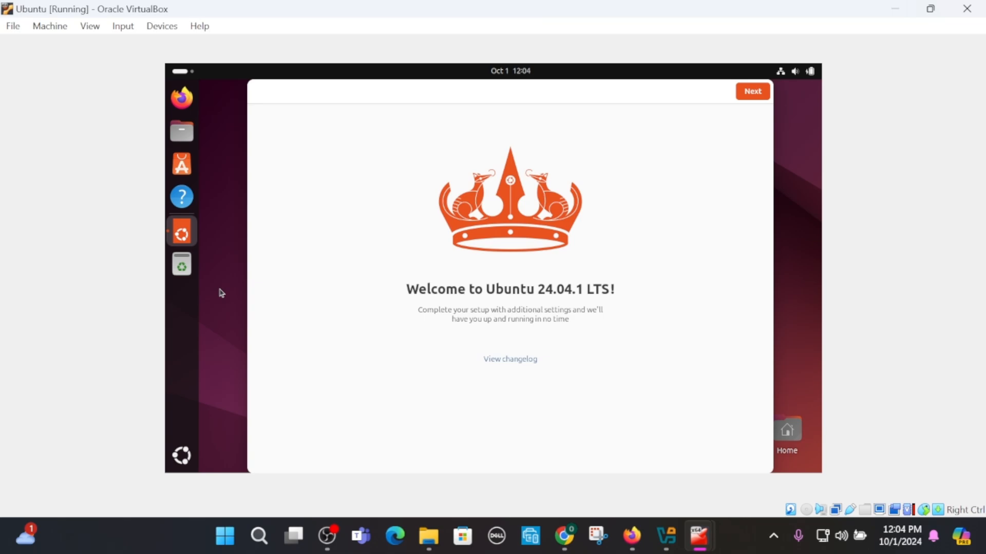
- Step through the Ubuntu welcome setup wizard with its default choices until it closes
click(749, 97)
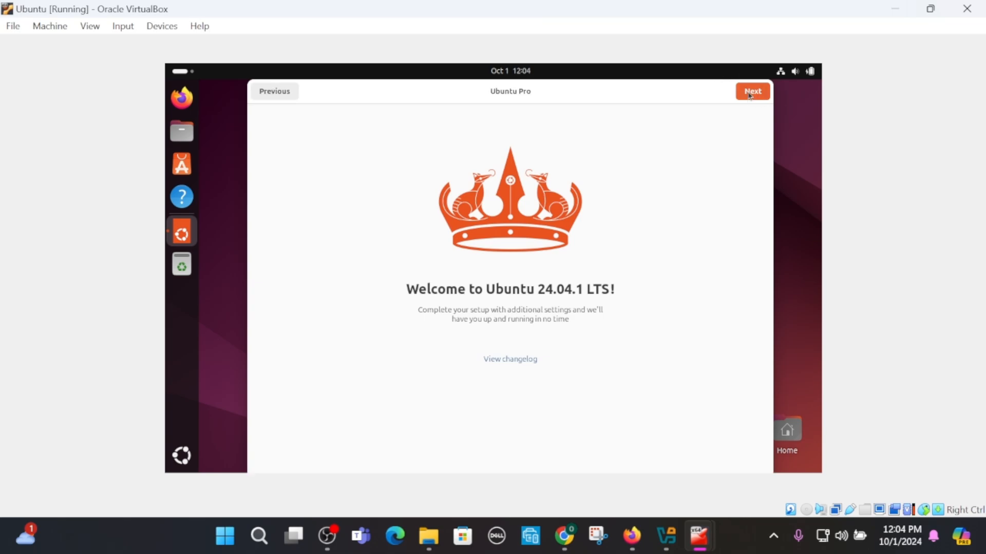
click(750, 96)
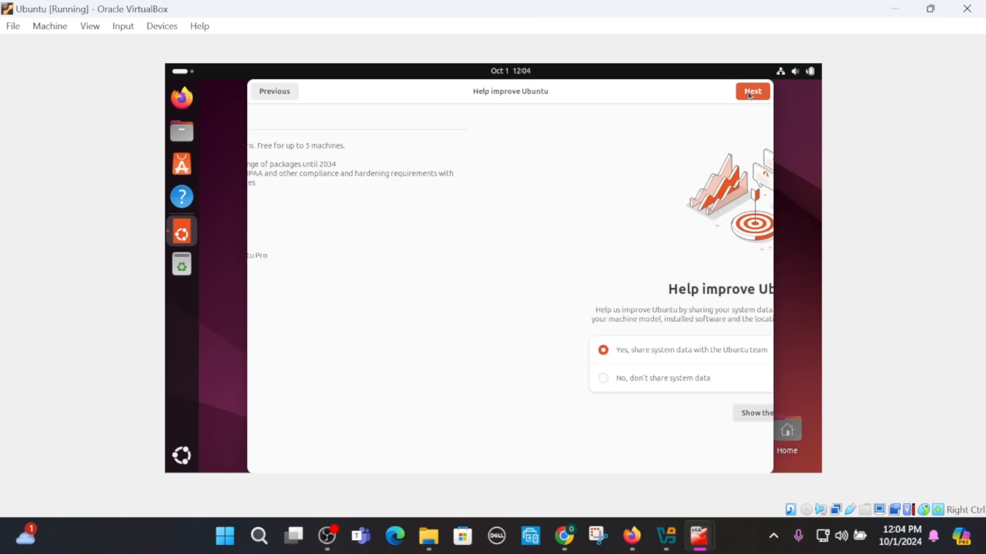
click(750, 94)
click(749, 93)
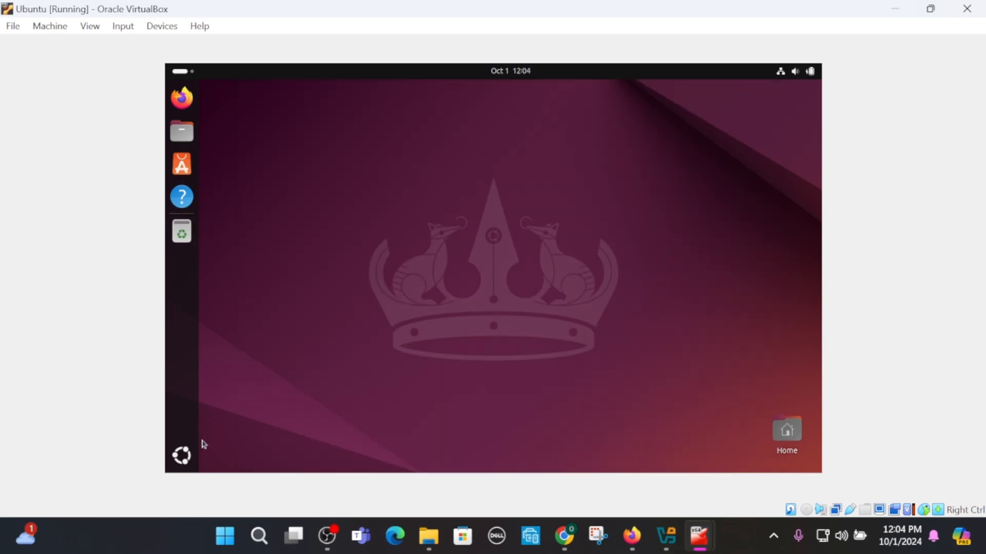
- Open Terminal from the app grid and clear its screen
click(181, 453)
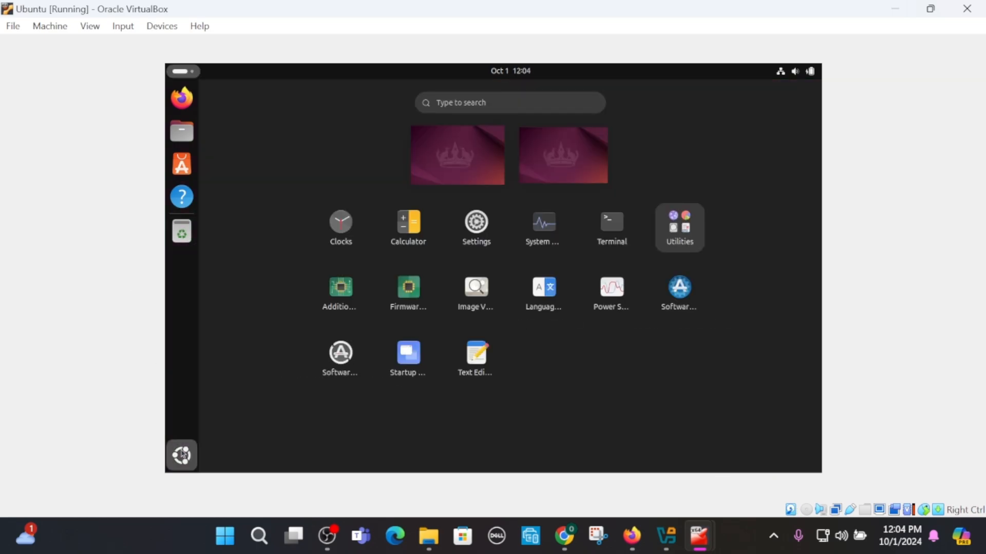
click(613, 226)
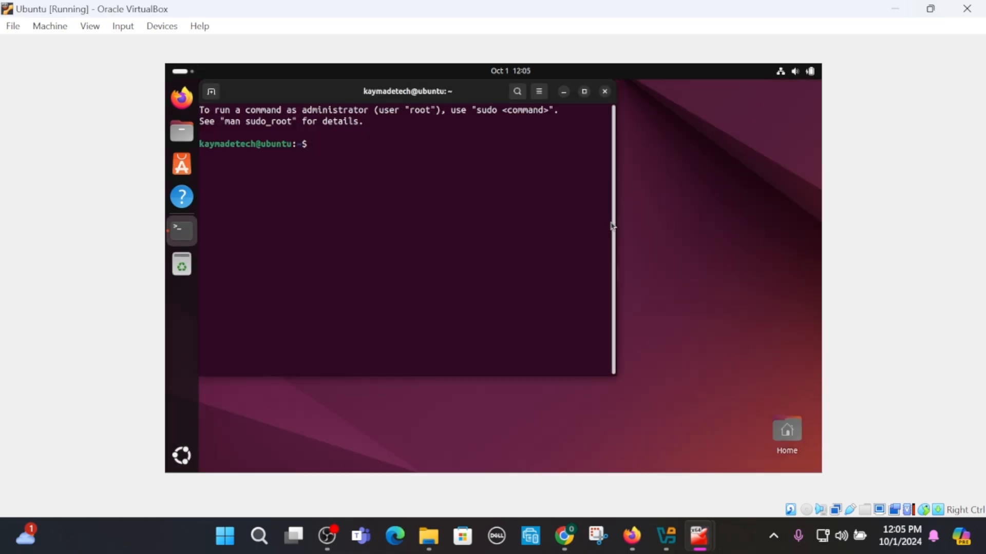
text(clear)
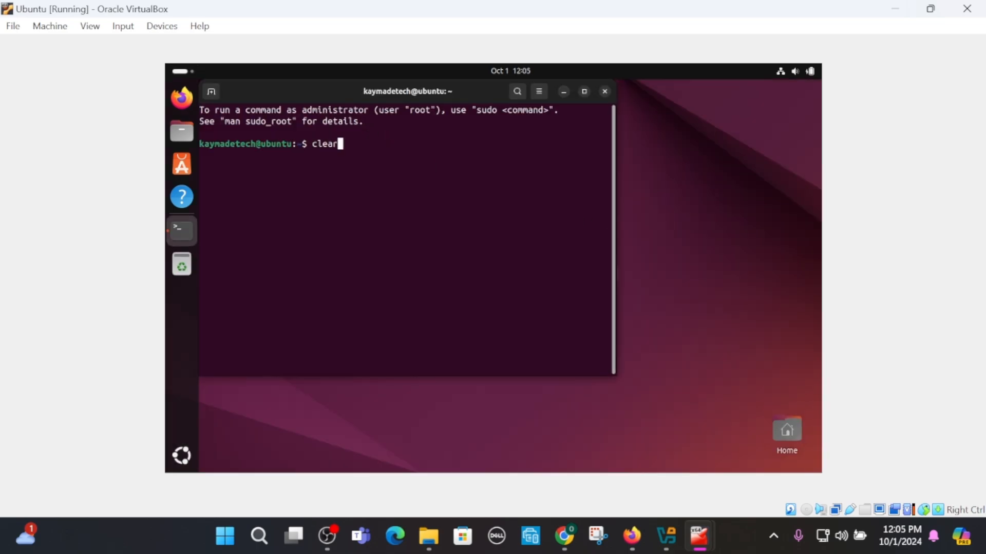
key(Return)
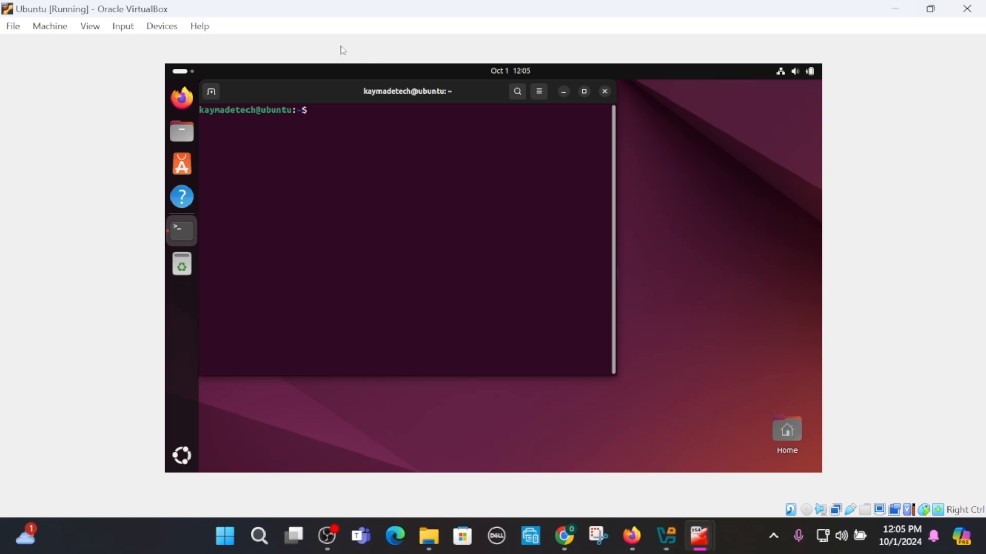
- Move the terminal window and run sudo apt update && sudo apt upgrade, entering the sudo password
drag(317, 85, 423, 121)
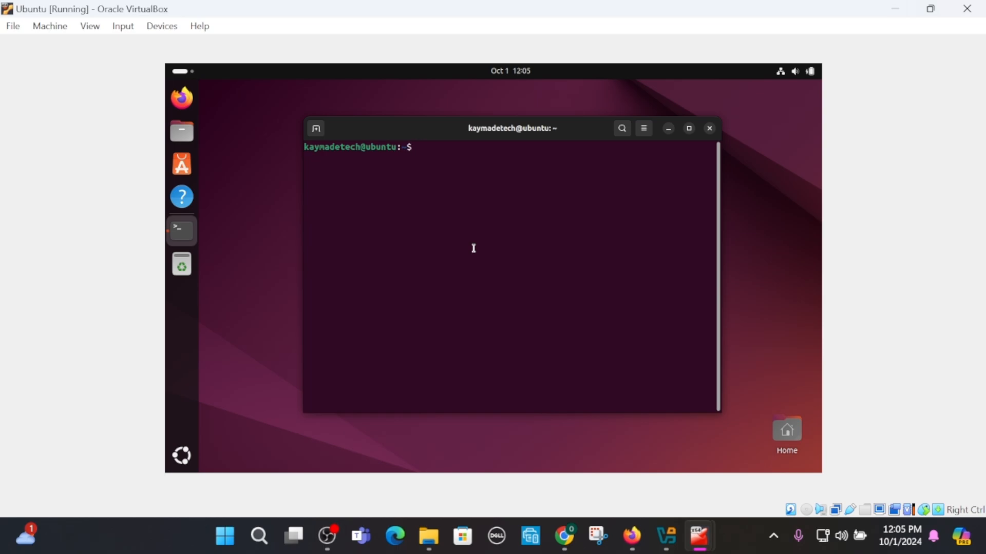
text(sudo apt update $)
key(BackSpace)
text(&& )
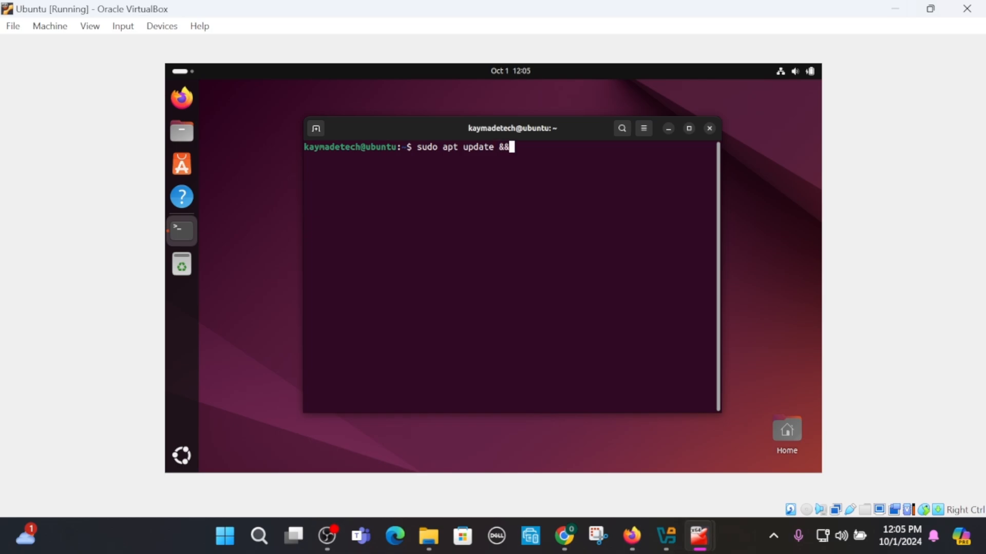
text(sudo apt upgrade)
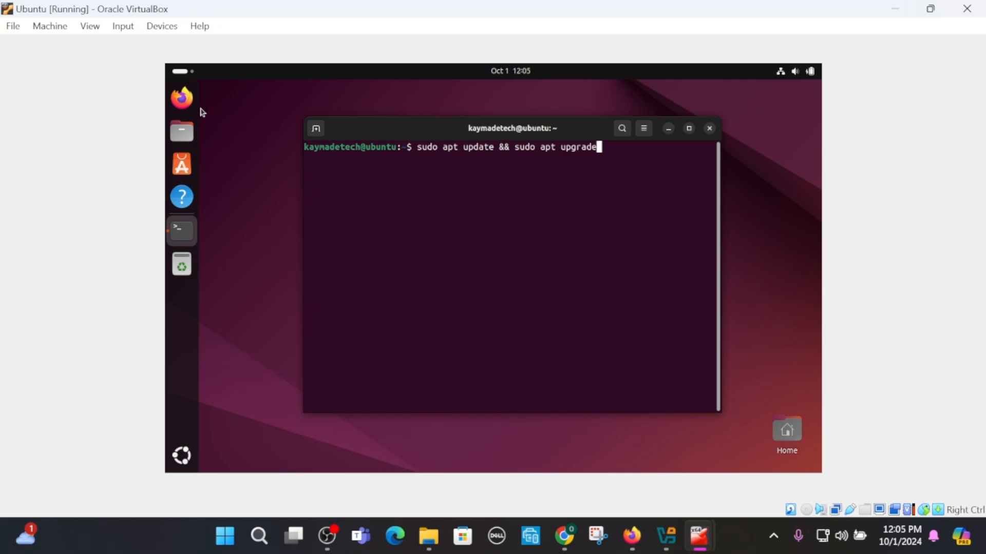
key(Return)
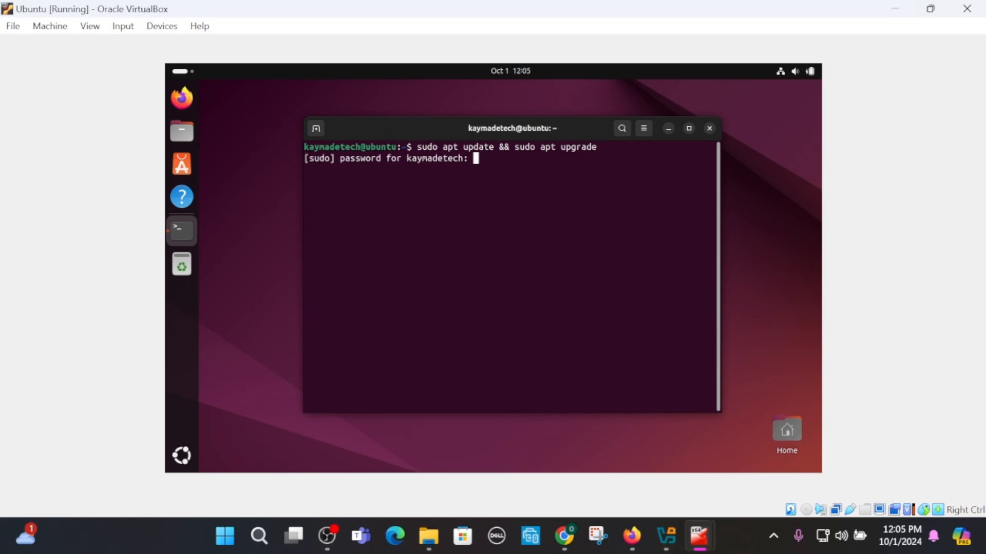
key(Return)
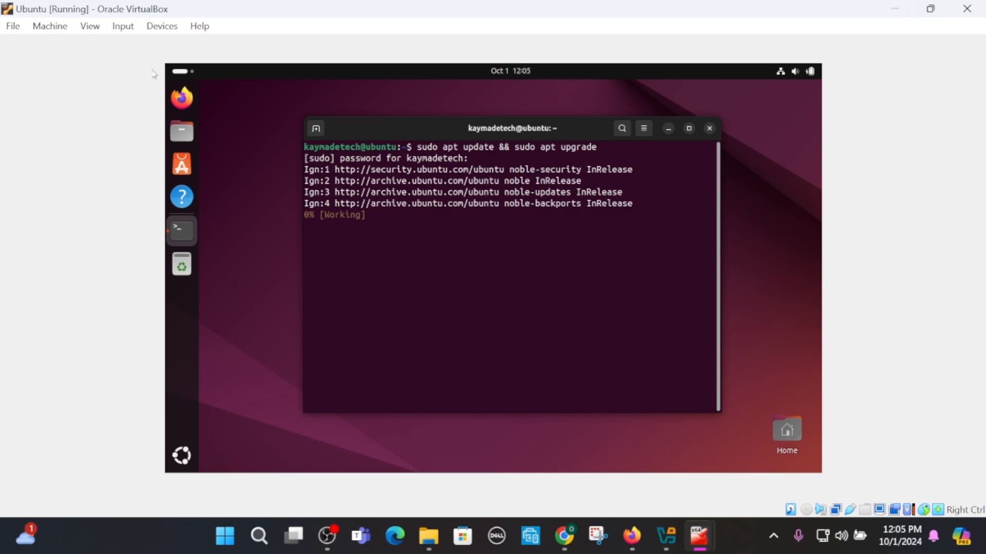
- Open Firefox, close the privacy tab, and browse to 192.168.56.1 in a new tab
click(182, 96)
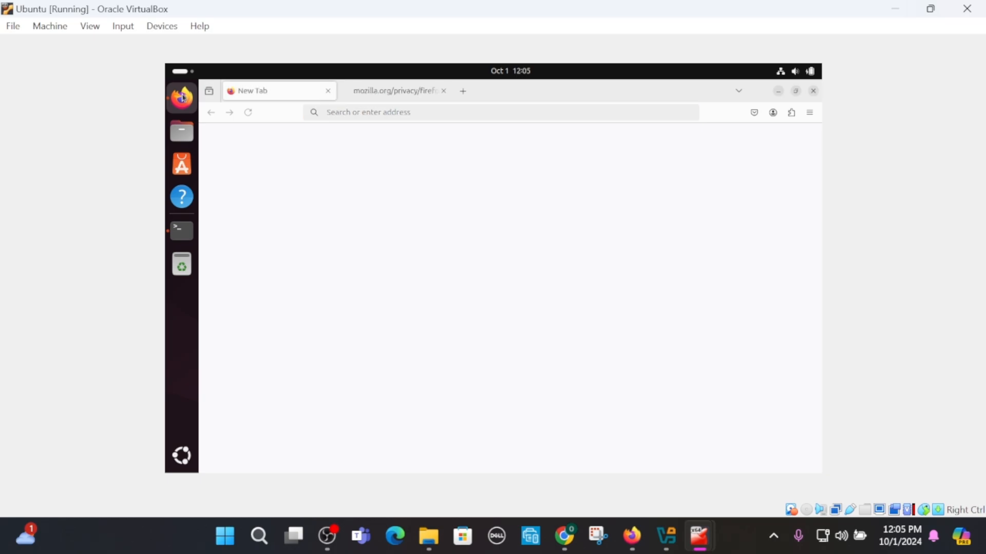
click(443, 91)
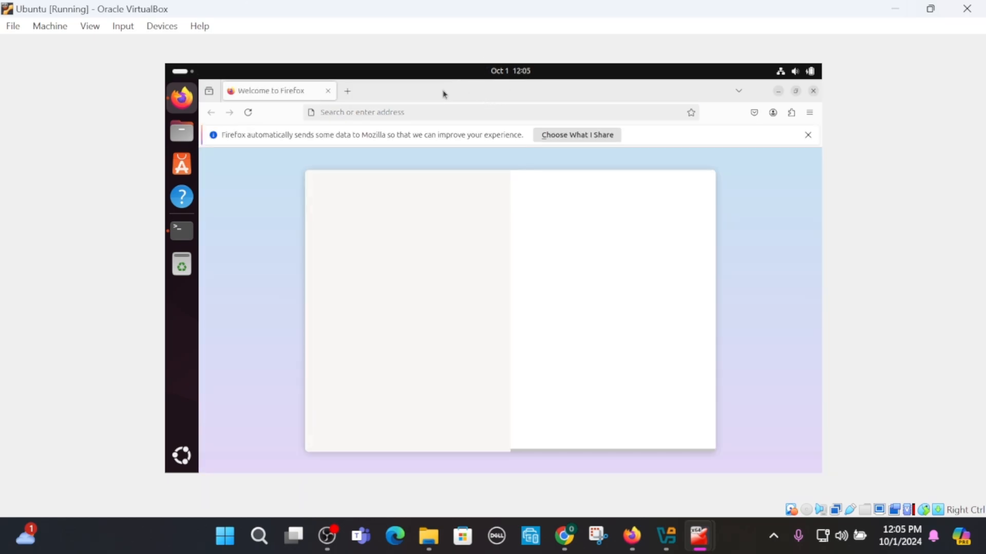
click(349, 92)
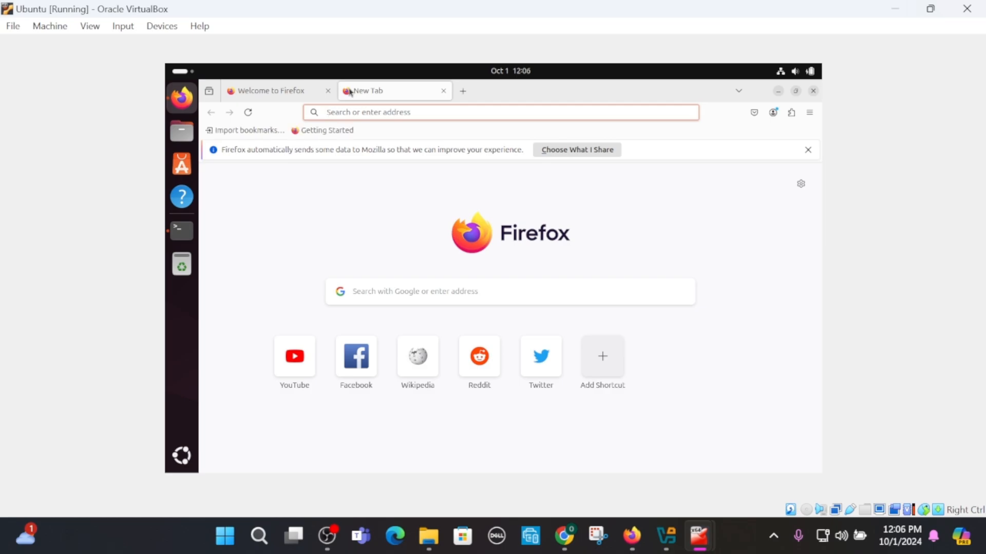
text(192)
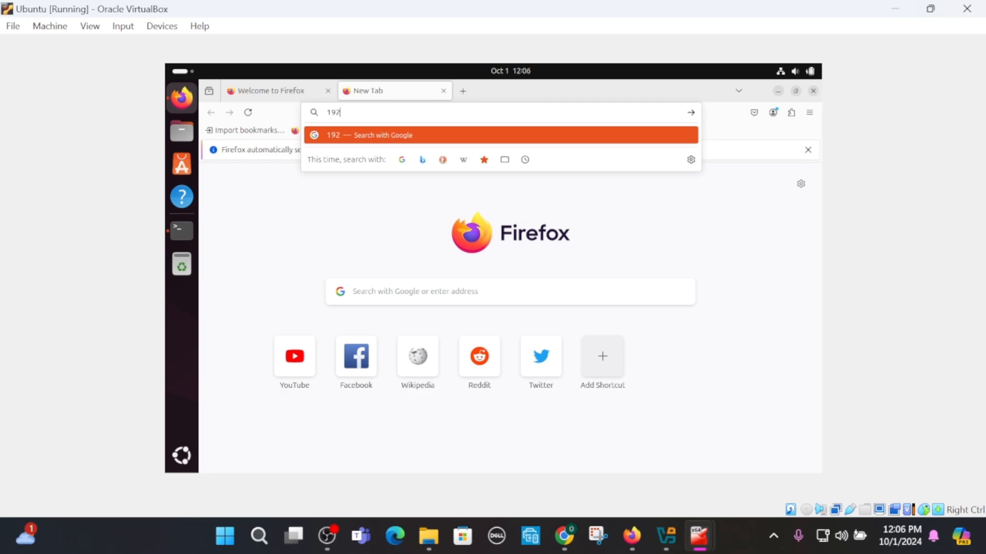
text(.2)
key(BackSpace)
text(68)
key(BackSpace)
key(BackSpace)
text(168.56.1)
key(Return)
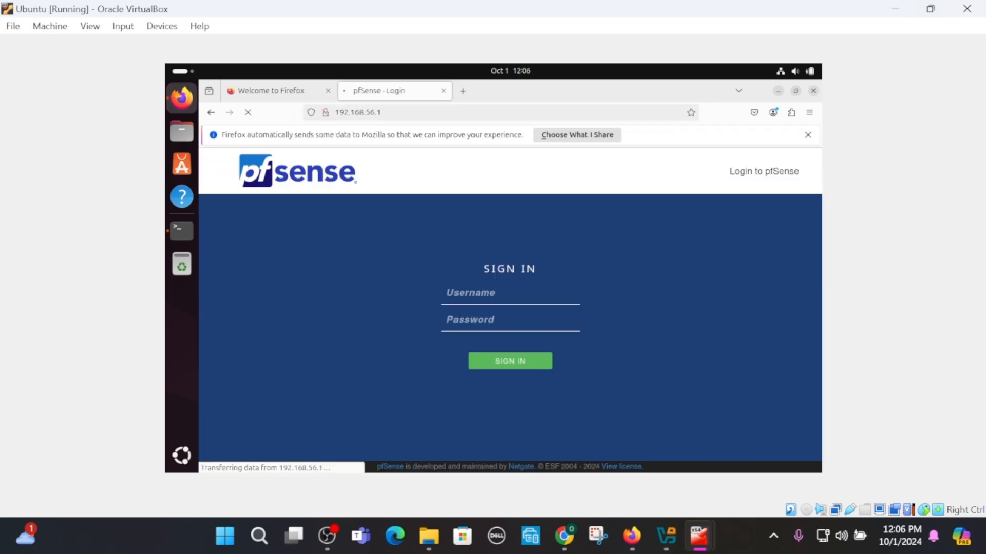
- Sign in to the pfSense web interface as admin with its password and save the login in Firefox
text(admin)
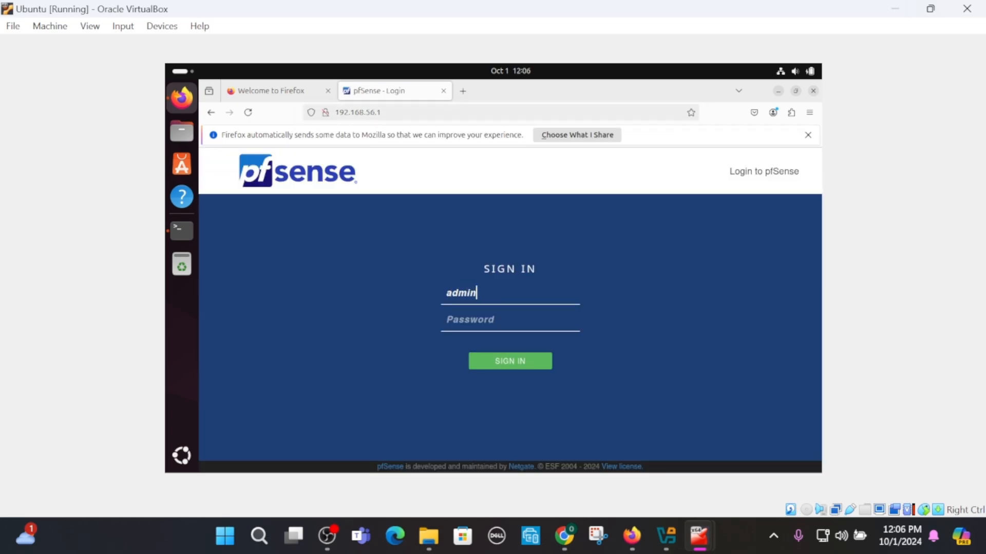
key(Tab)
text(p)
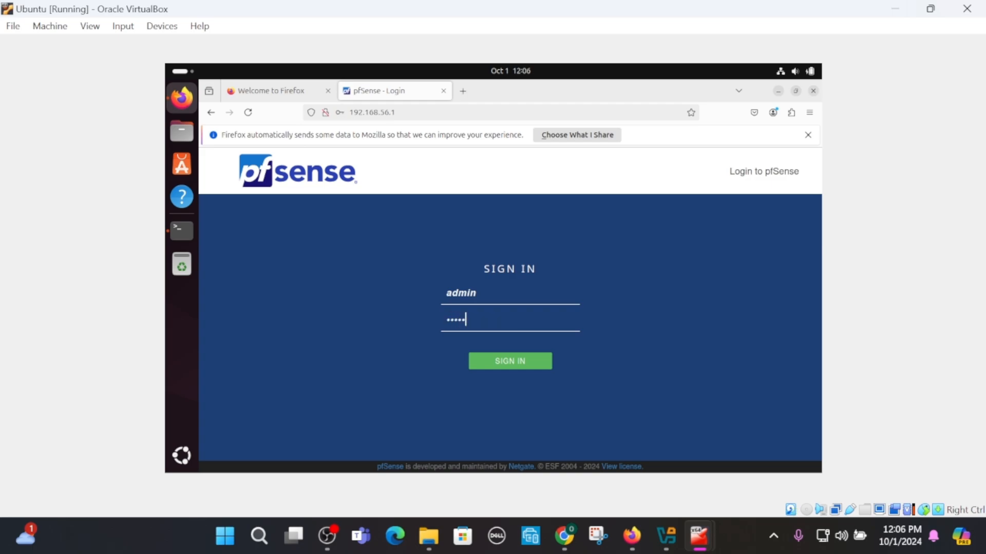
key(Return)
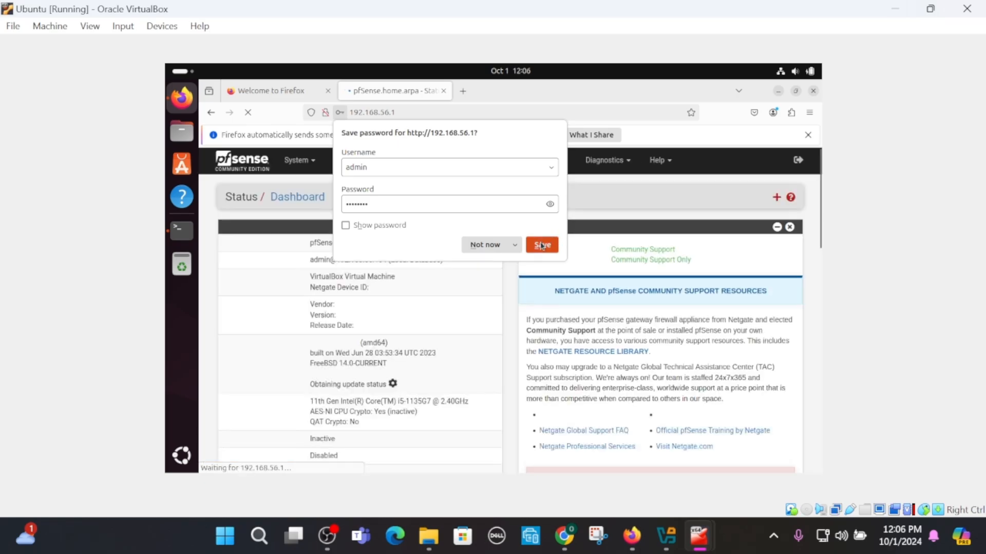
click(540, 244)
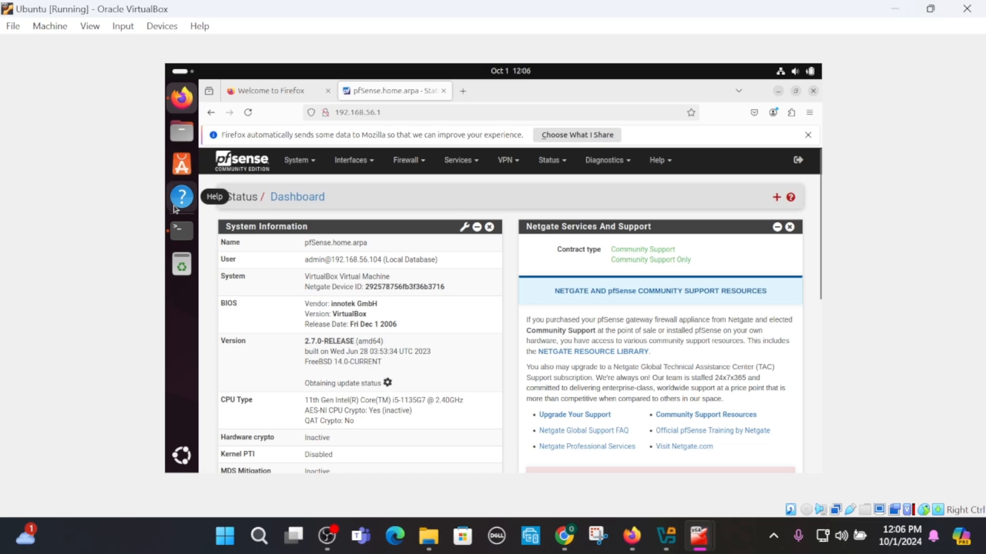
- Switch to Terminal, clear it and list the network interfaces with ip a
click(181, 232)
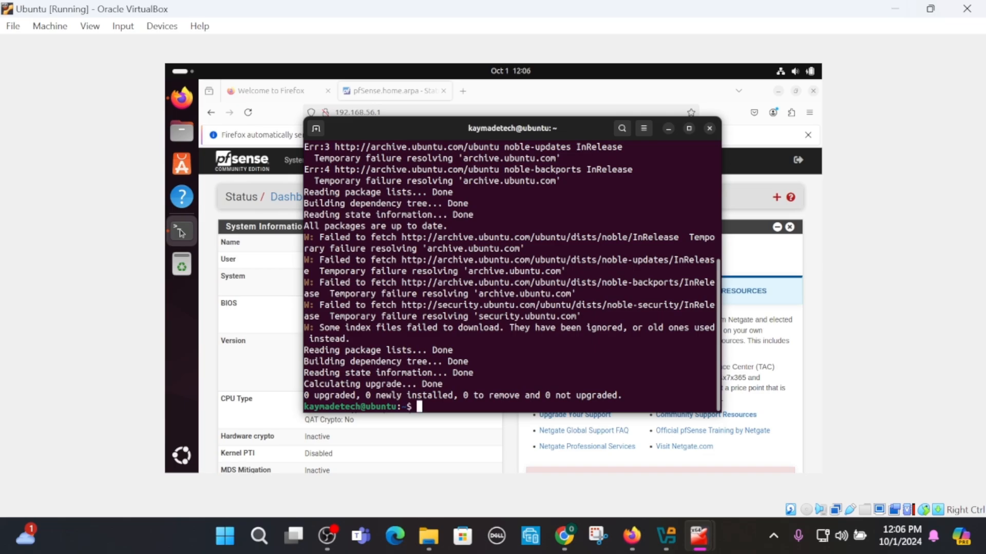
text(clear)
key(Return)
text(ip a)
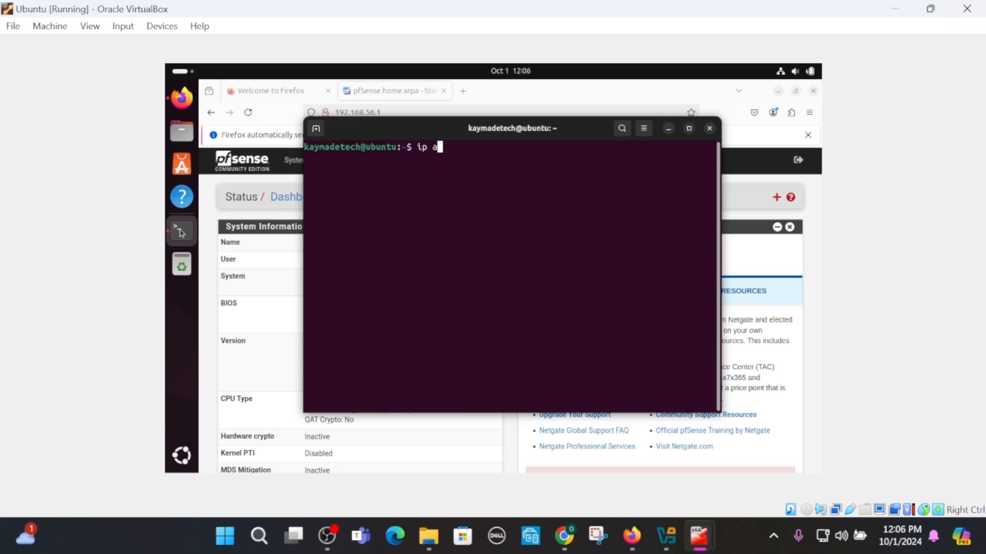
key(Return)
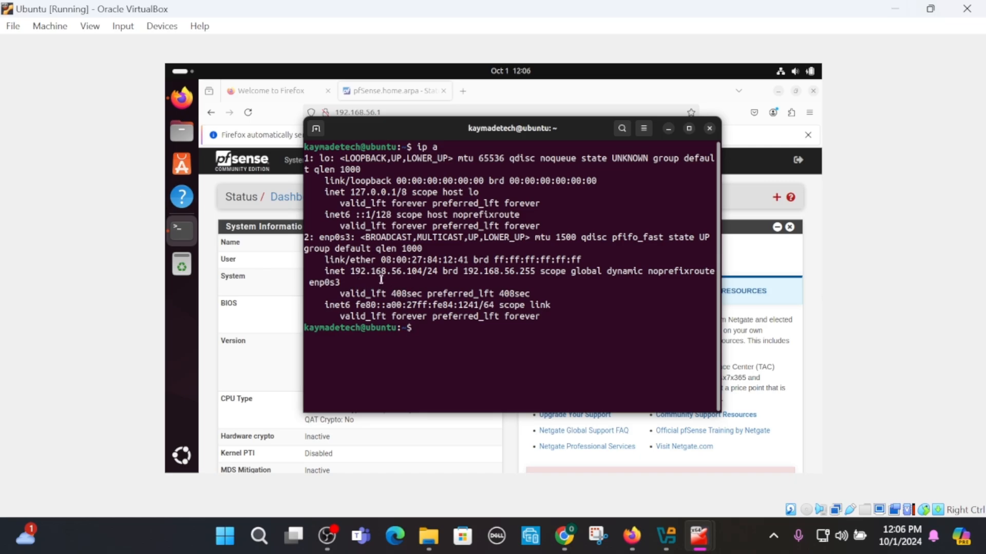
- Display the routing table with ip route and exit the terminal
text(ip route)
key(Return)
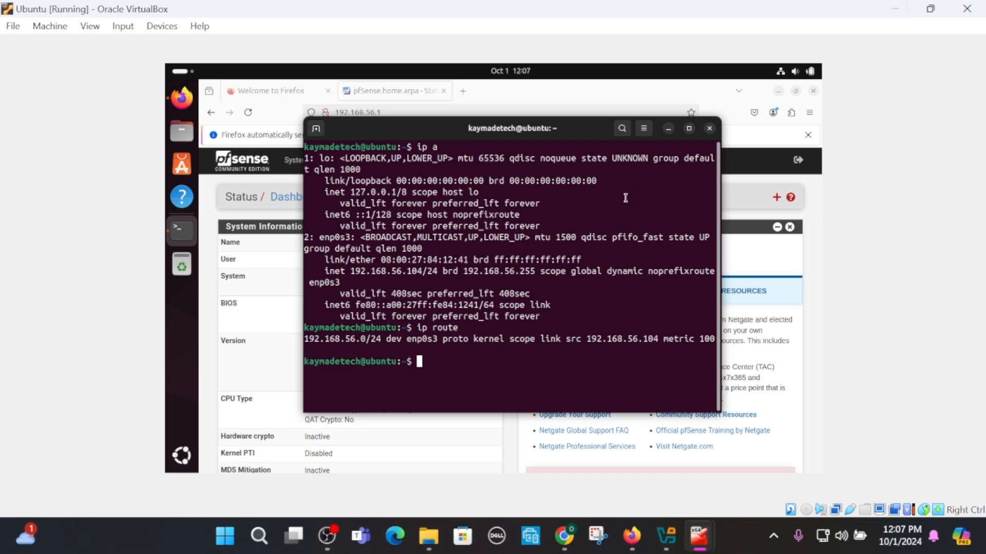
text(exit)
key(Return)
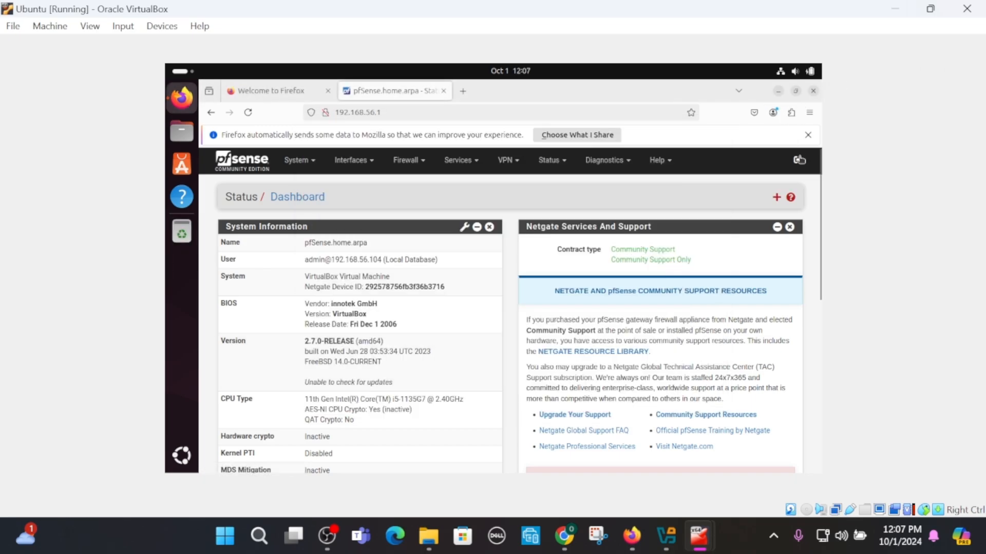
- Log out of pfSense and power off the Ubuntu virtual machine
click(800, 161)
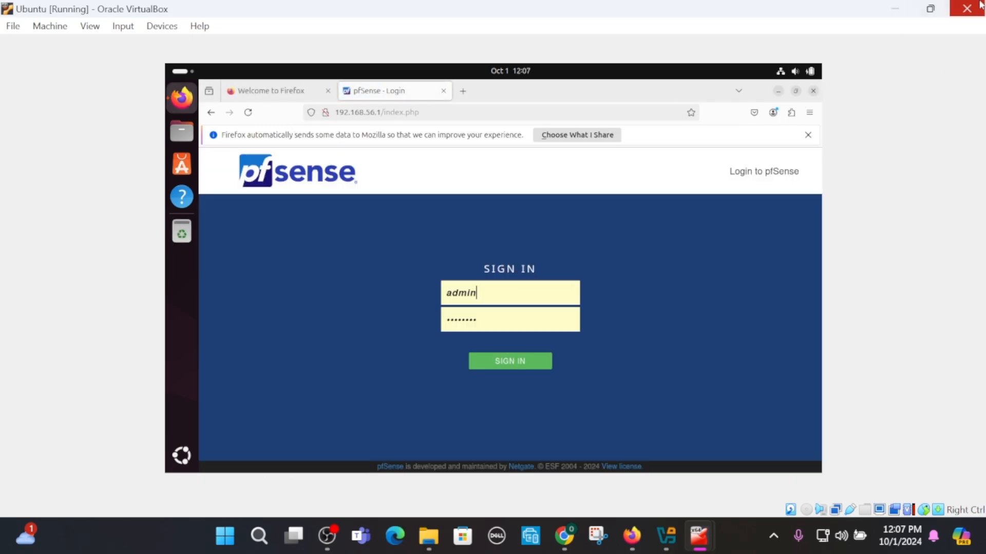
click(964, 15)
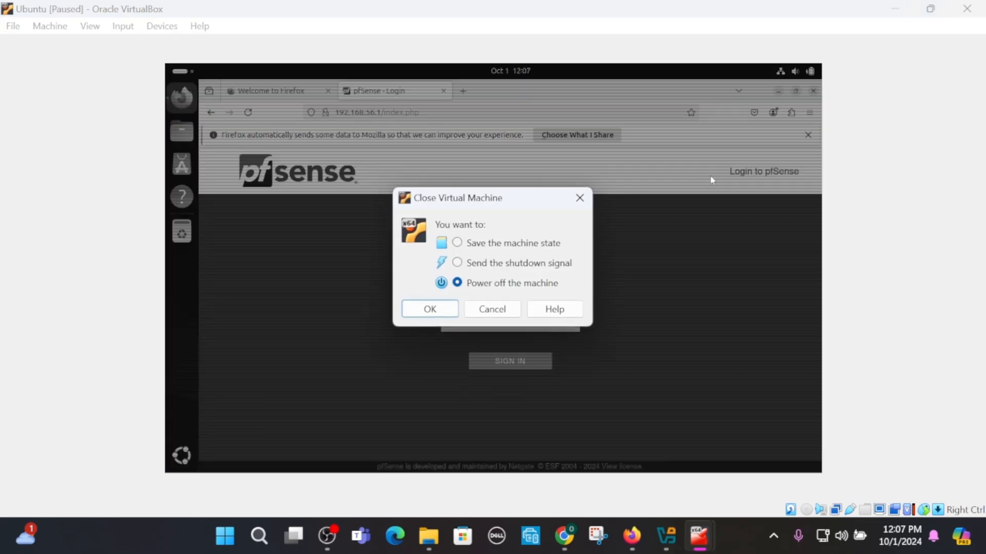
click(438, 309)
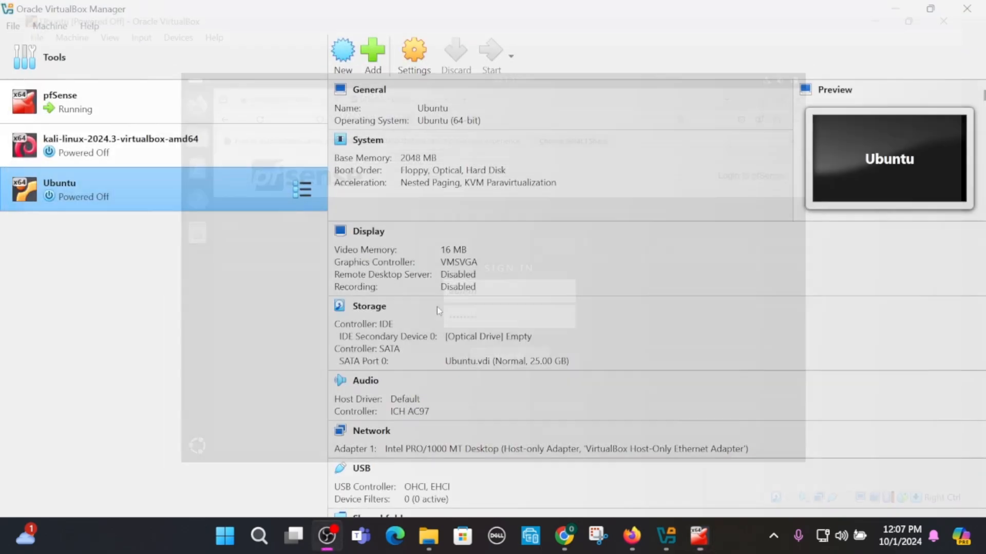